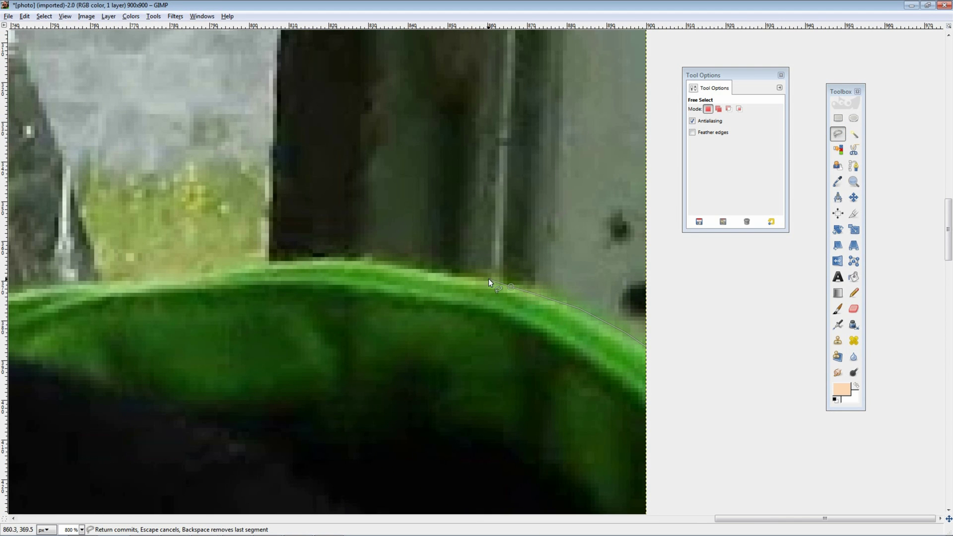
- Trace a Free Select outline along the green hood, past the ear and up the side of the head
scroll(422, 268, "left", 4)
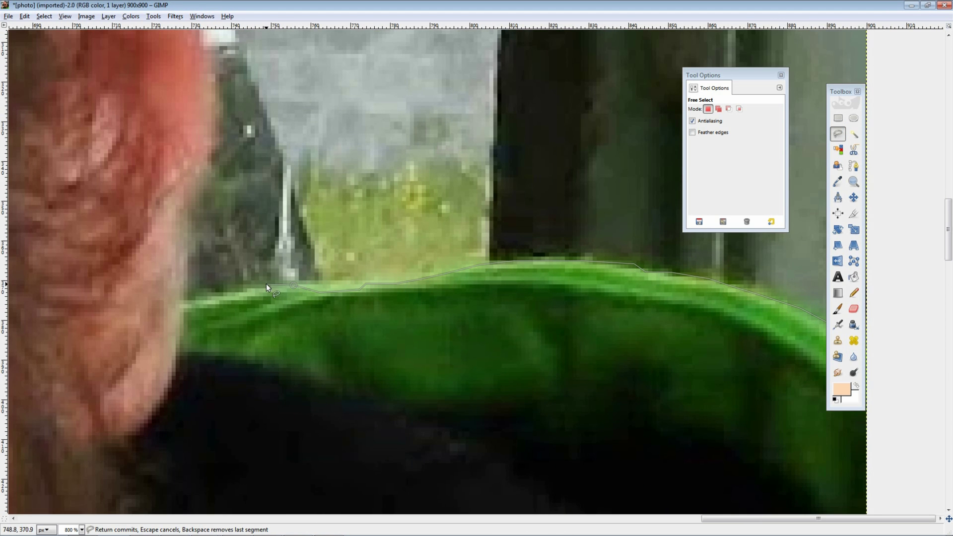
scroll(214, 57, "up", 5)
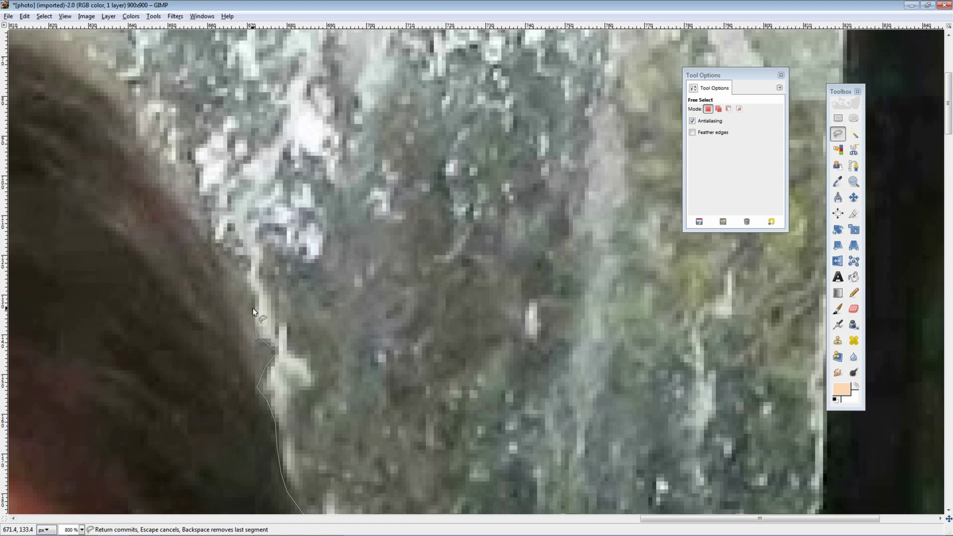
left_click_drag(124, 105, 360, 352)
left_click(300, 314)
left_click(261, 293)
left_click(228, 267)
left_click(202, 262)
left_click_drag(202, 262, 436, 371)
left_click(347, 370)
left_click(309, 339)
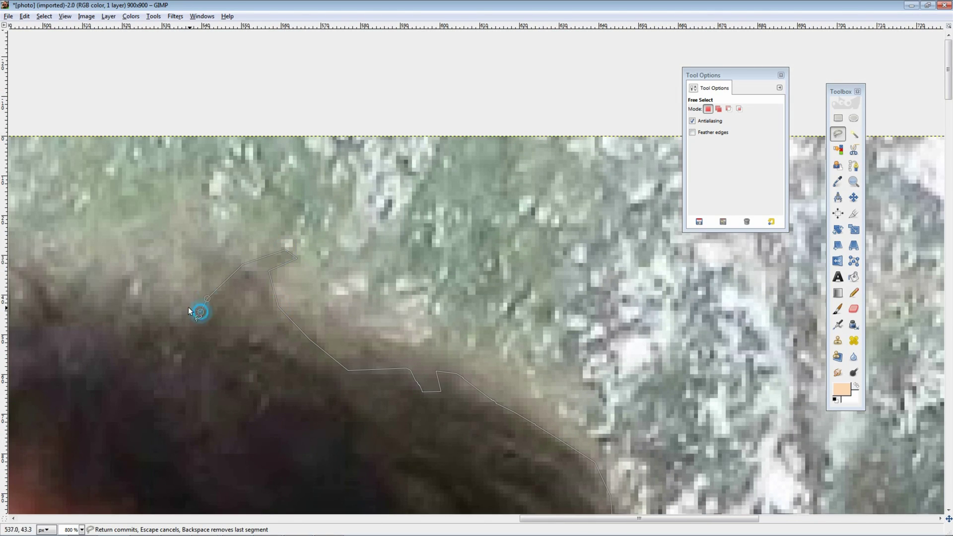
- Continue the Free Select outline over the hair and down the outer edge of the raised wrist
scroll(189, 308, "up", 3)
scroll(189, 308, "left", 2)
left_click(381, 384)
left_click(357, 347)
left_click(335, 345)
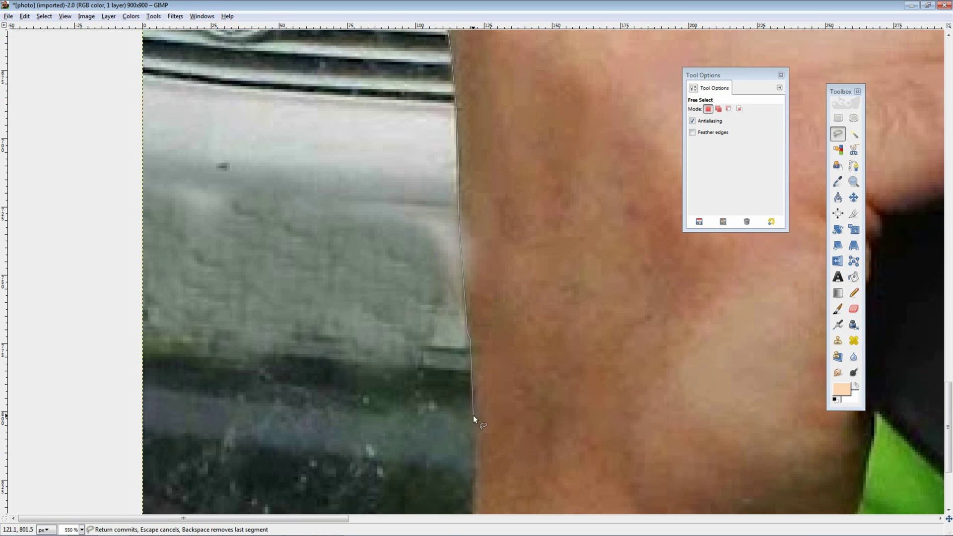
scroll(473, 415, "down", 3)
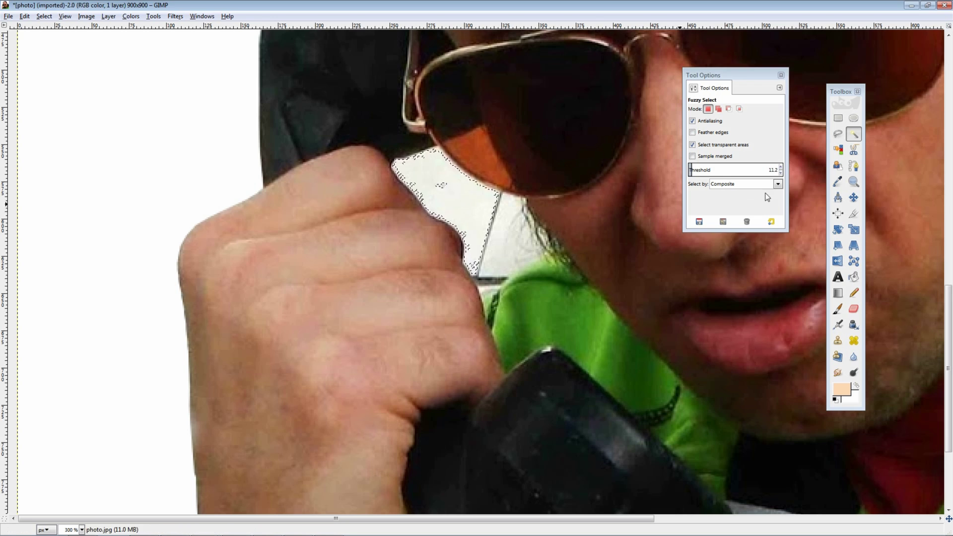
- Cut the bright patch between hand and sunglasses, and select the white background with Select by Color at threshold 15
key("ctrl+x")
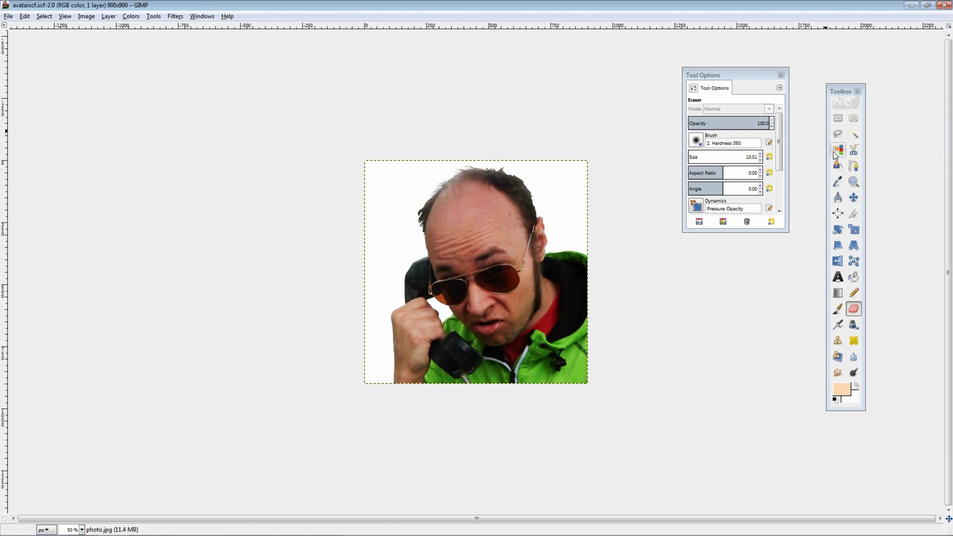
left_click(836, 153)
left_click(548, 195)
right_click(557, 203)
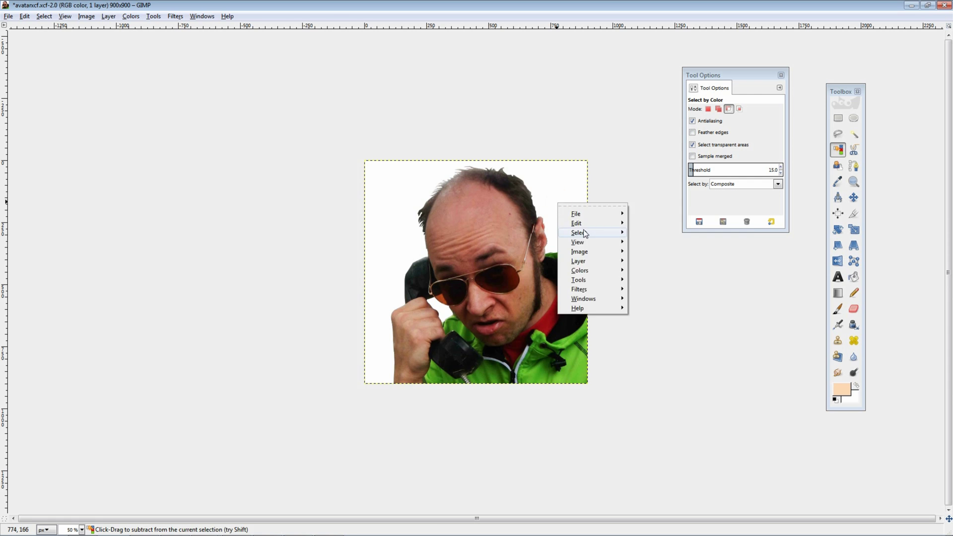
left_click(645, 232)
left_click(569, 218)
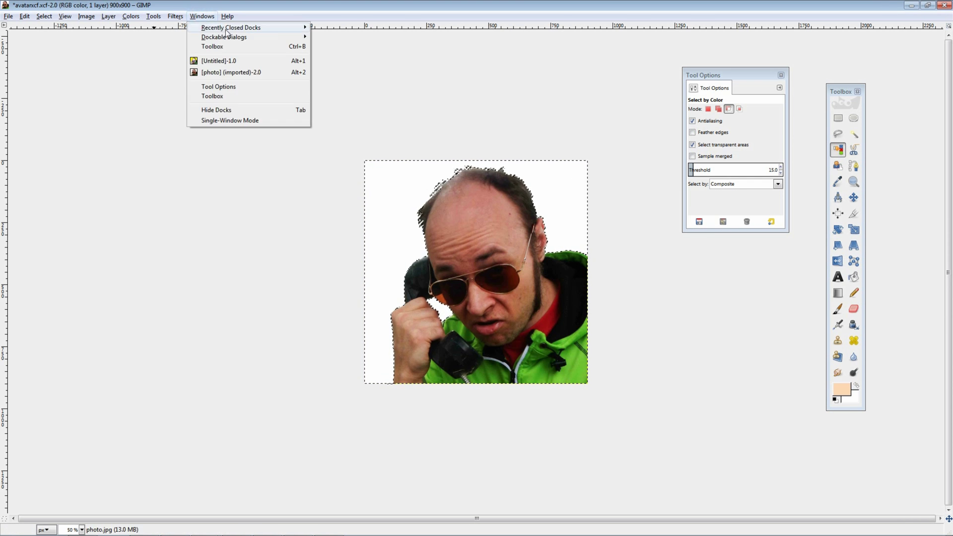
- Make the selected white background transparent and duplicate the photo.jpg layer
right_click(538, 308)
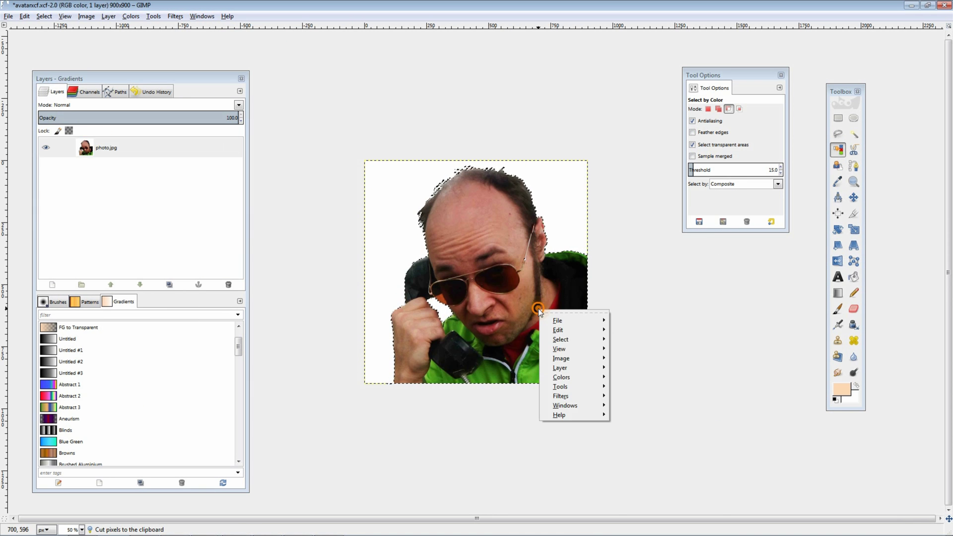
left_click(631, 373)
scroll(392, 346, "up", 7)
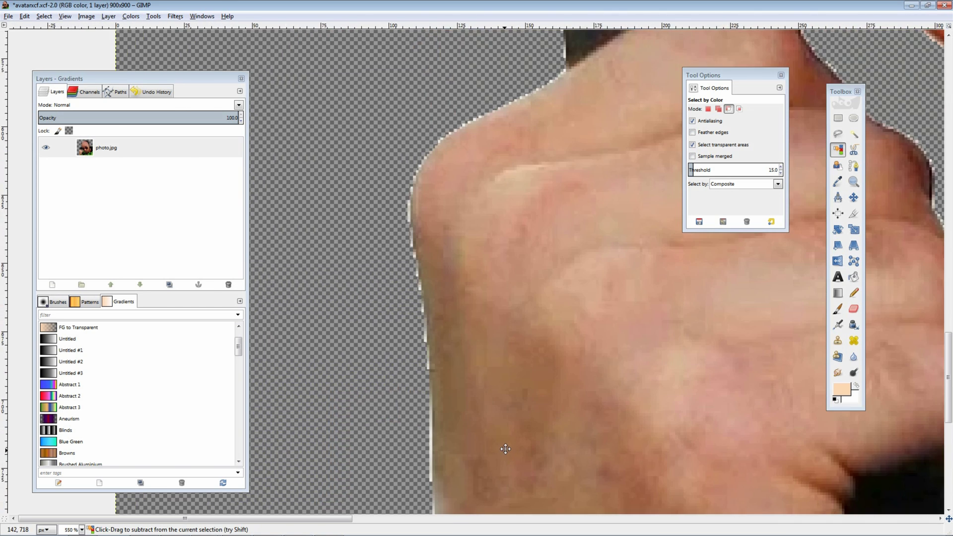
scroll(504, 448, "down", 6)
key("shift+ctrl+d")
- Apply the Cartoon artistic filter to the duplicated layer, adjusting the mask radius and keeping percent black at 1.000
left_click(174, 16)
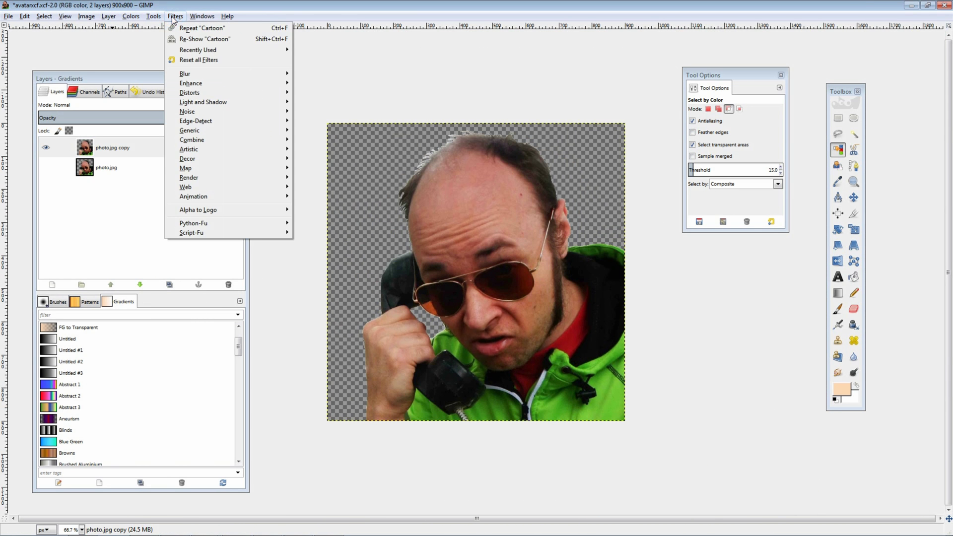
mouse_move(240, 149)
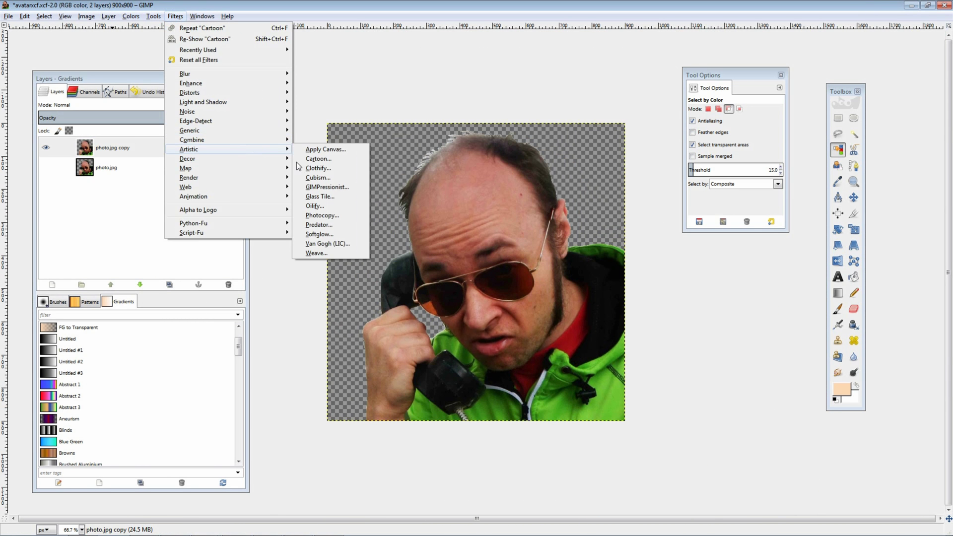
left_click(343, 160)
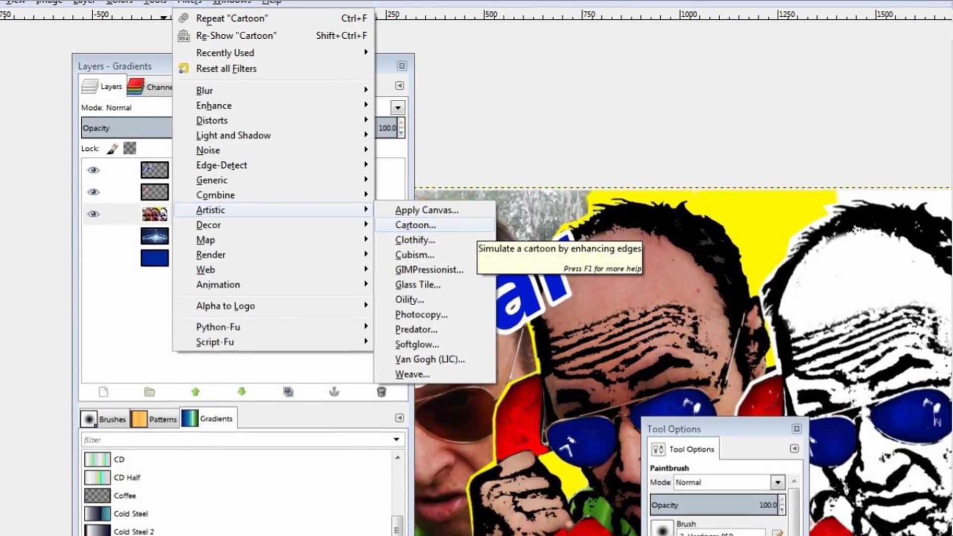
left_click(415, 225)
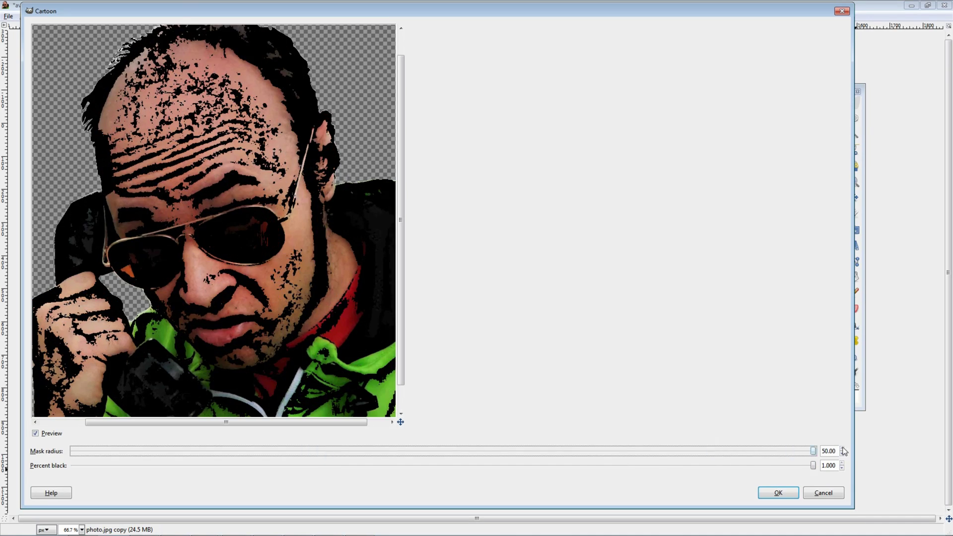
left_click_drag(813, 451, 629, 465)
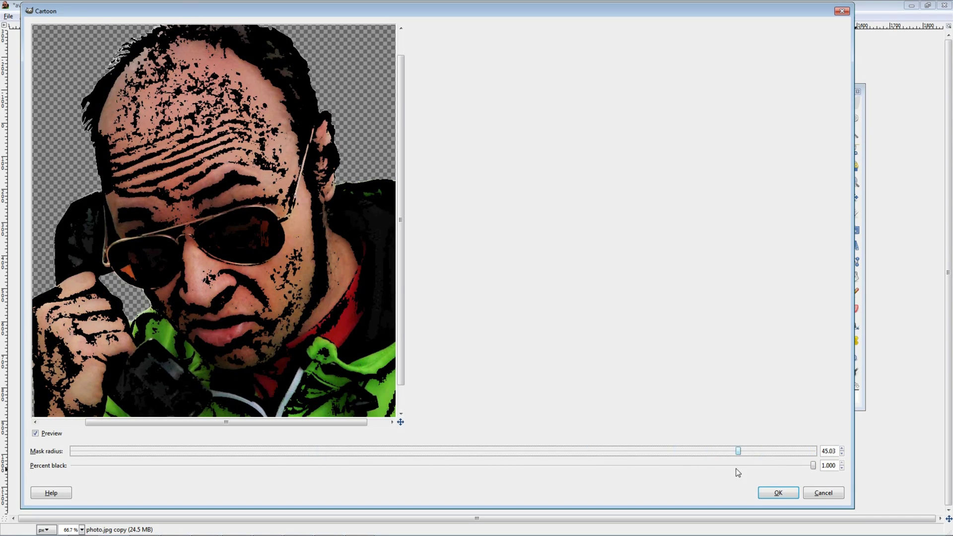
left_click(778, 492)
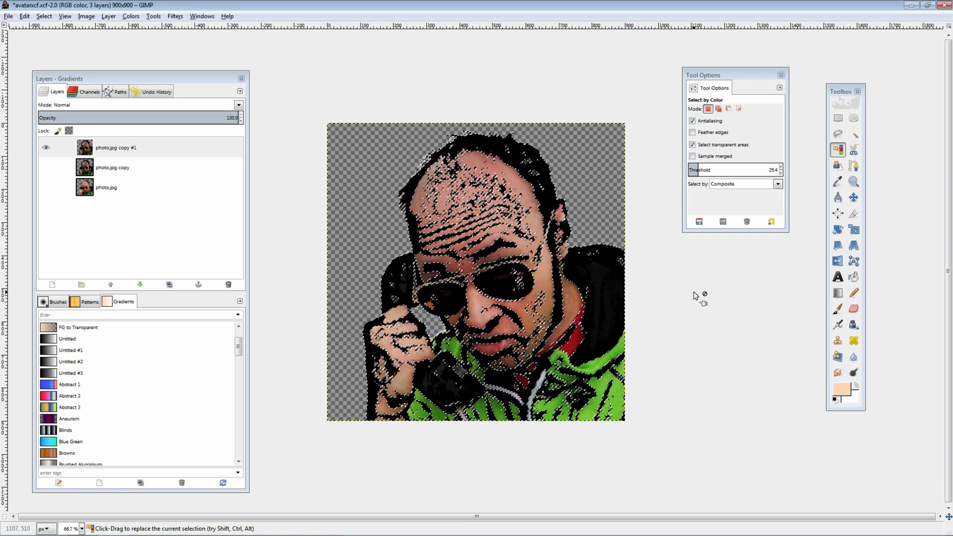
- Cut the selected black areas from photo.jpg copy #1 and add an empty layer above it
key("ctrl+x")
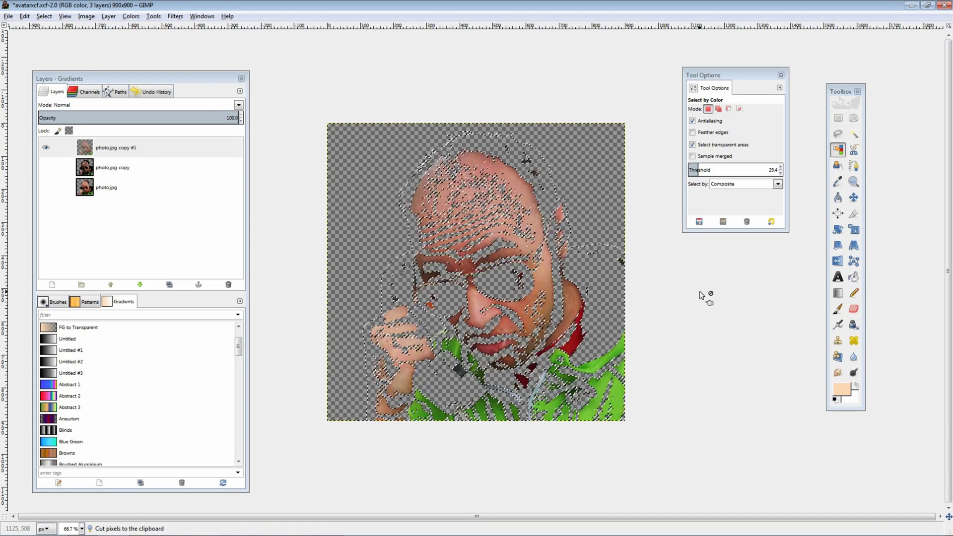
right_click(106, 147)
left_click(136, 169)
key("Return")
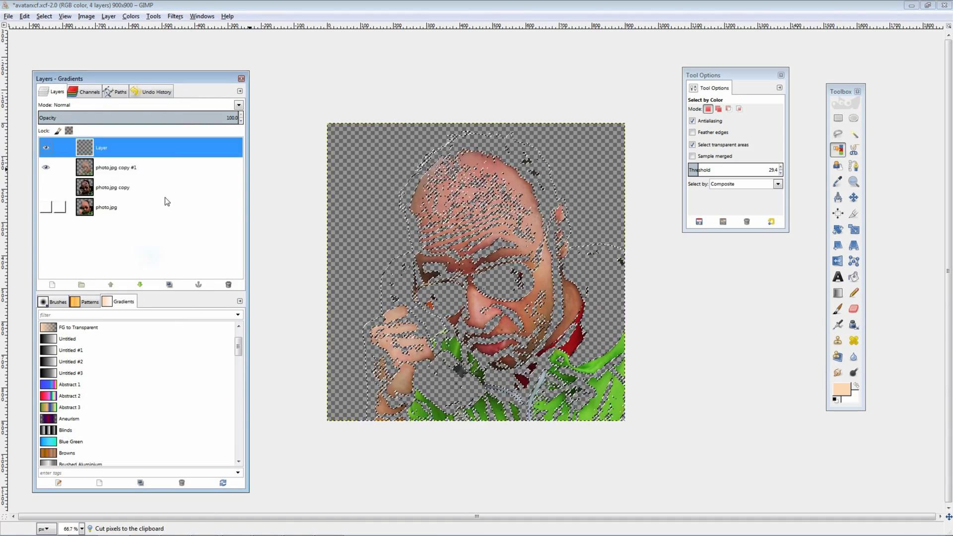
- Paste the cut black areas onto their own new layer and check it with photo.jpg copy #1 hidden
key("ctrl+v")
right_click(101, 152)
left_click(127, 172)
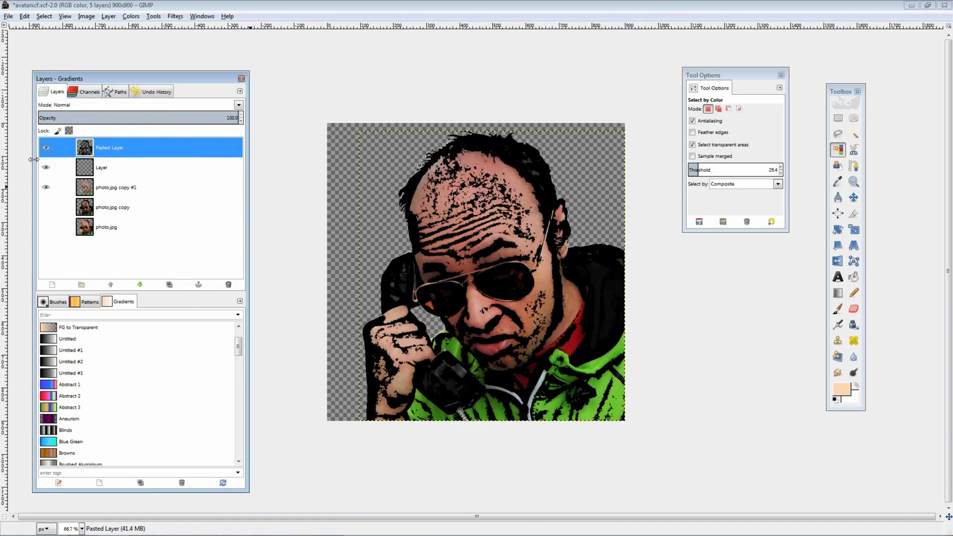
left_click(44, 188)
left_click(44, 187)
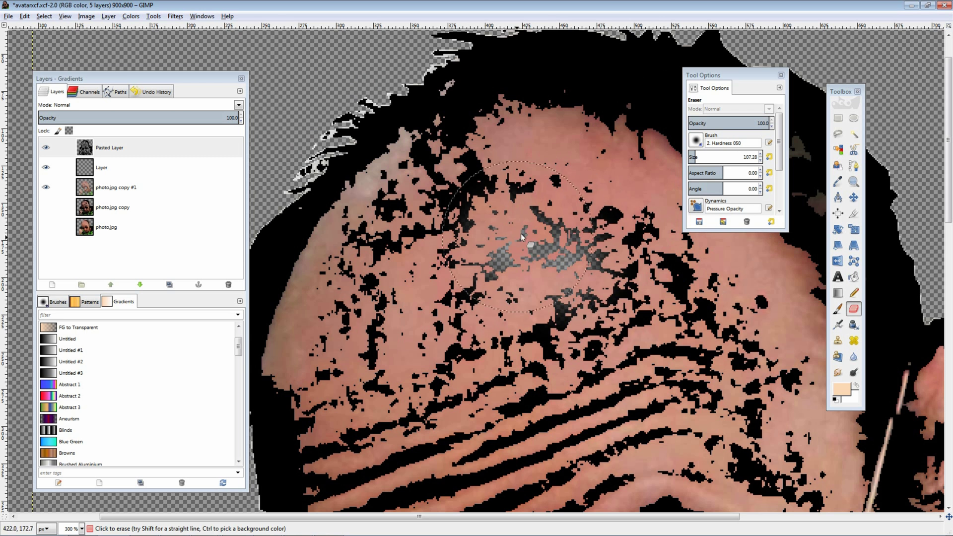
- Erase the black speckles above the forehead wrinkles on Pasted Layer, and check the result by toggling photo.jpg copy #1
mouse_move(496, 172)
left_mouse_down()
mouse_move(571, 233)
mouse_move(442, 194)
mouse_move(447, 288)
mouse_move(620, 228)
left_mouse_up()
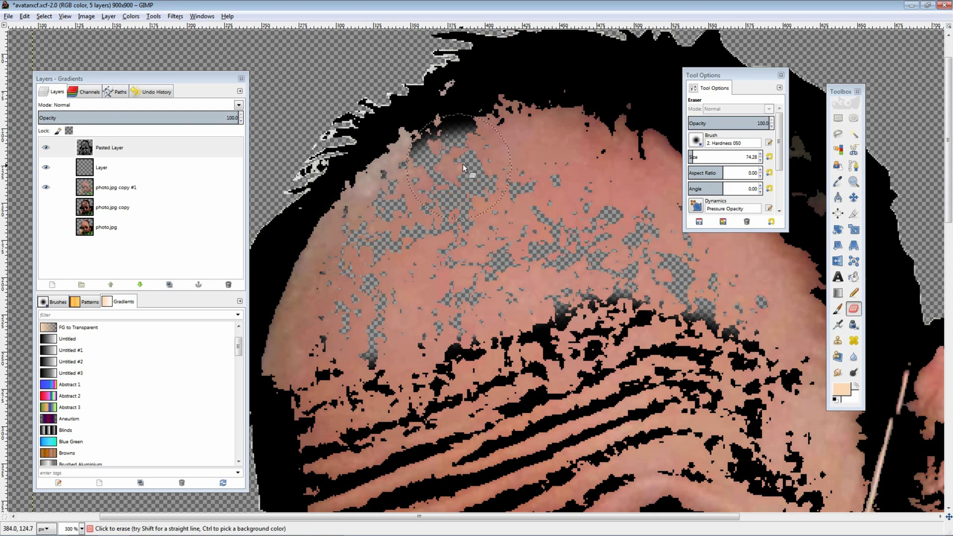
scroll(603, 171, "down", 3)
left_click_drag(511, 244, 460, 216)
scroll(461, 216, "right", 2)
mouse_move(397, 253)
left_mouse_down()
mouse_move(615, 258)
mouse_move(677, 278)
left_mouse_up()
scroll(561, 285, "down", 3)
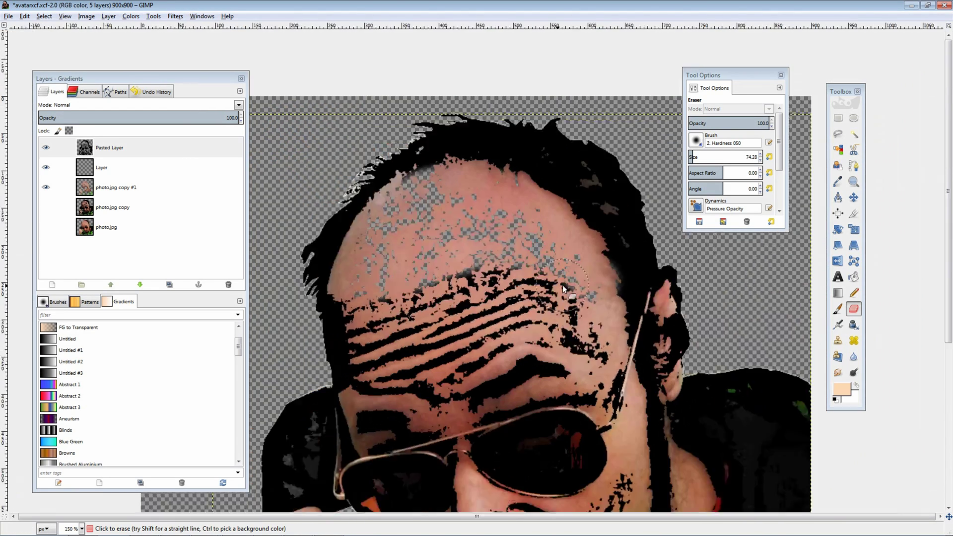
left_click(44, 188)
left_click(45, 188)
left_click(45, 188)
left_click(45, 188)
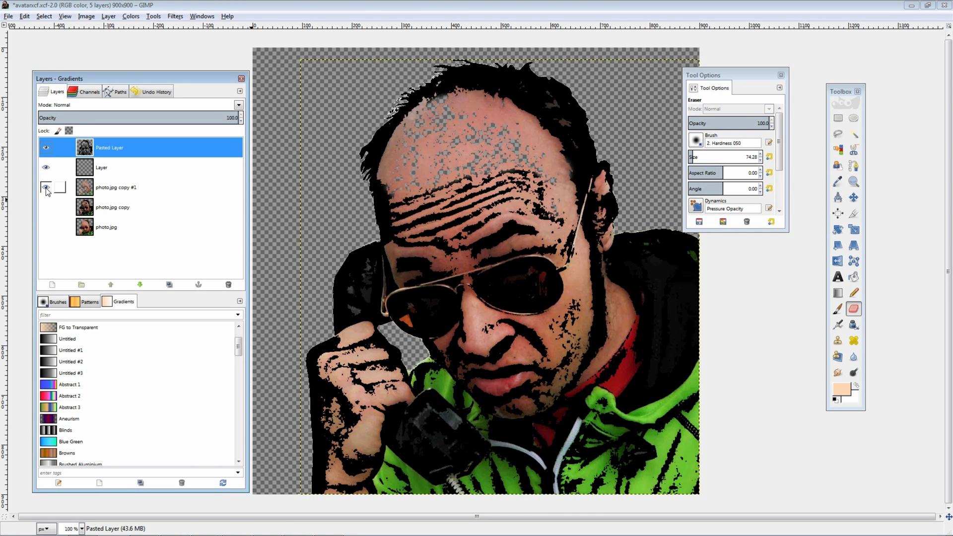
- Try to select both sunglass lenses with Fuzzy Select
key("u")
left_click(541, 291)
scroll(446, 304, "up", 2)
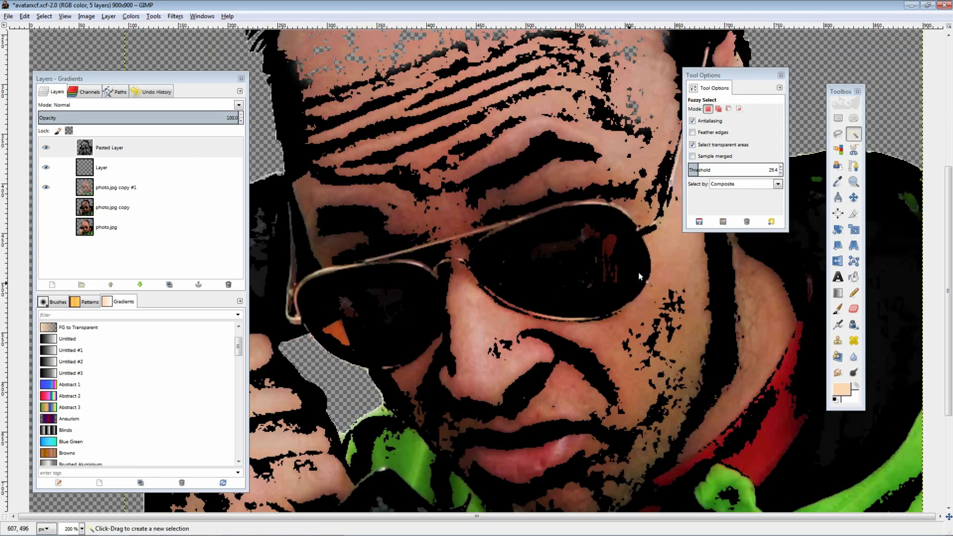
left_click(399, 324, "shift")
- Hide the two visible layers beneath Pasted Layer and outline the larger sunglass lens with Free Select
left_click(46, 168)
left_click(44, 187)
left_click_drag(397, 332, 480, 303)
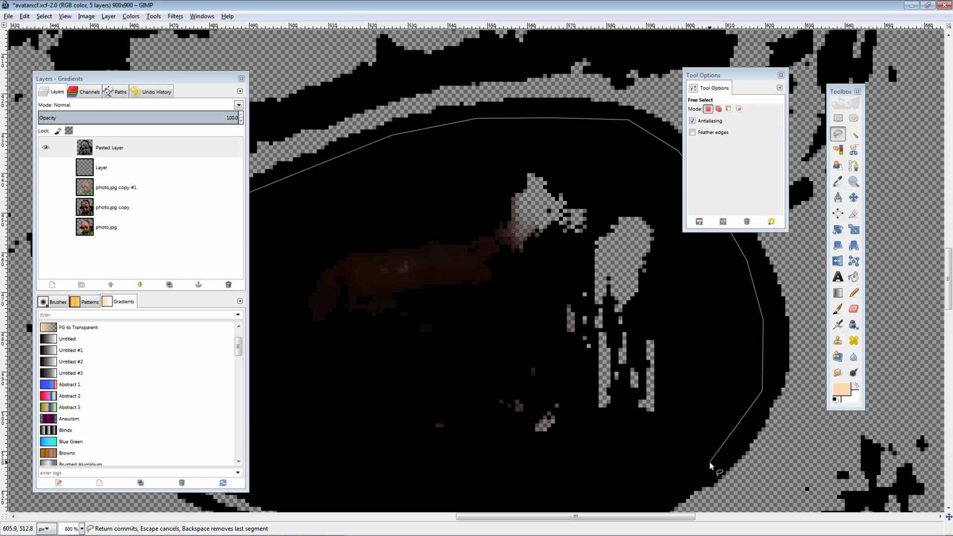
left_click(690, 400)
left_click(595, 418)
left_click(448, 412)
left_click_drag(449, 412, 663, 466)
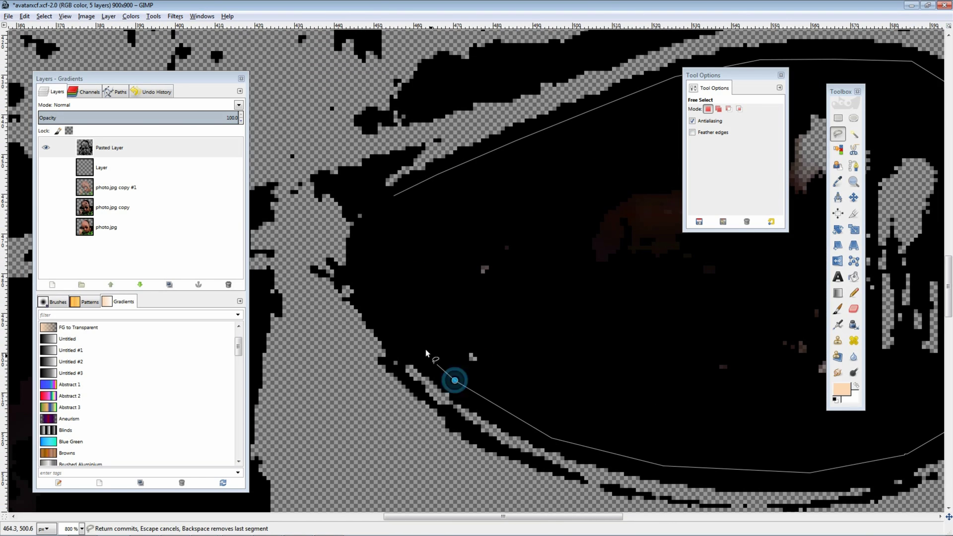
left_click(393, 196)
- Add the smaller sunglass lens to the selection by outlining it with Free Select
scroll(481, 267, "down", 4)
scroll(378, 317, "up", 3)
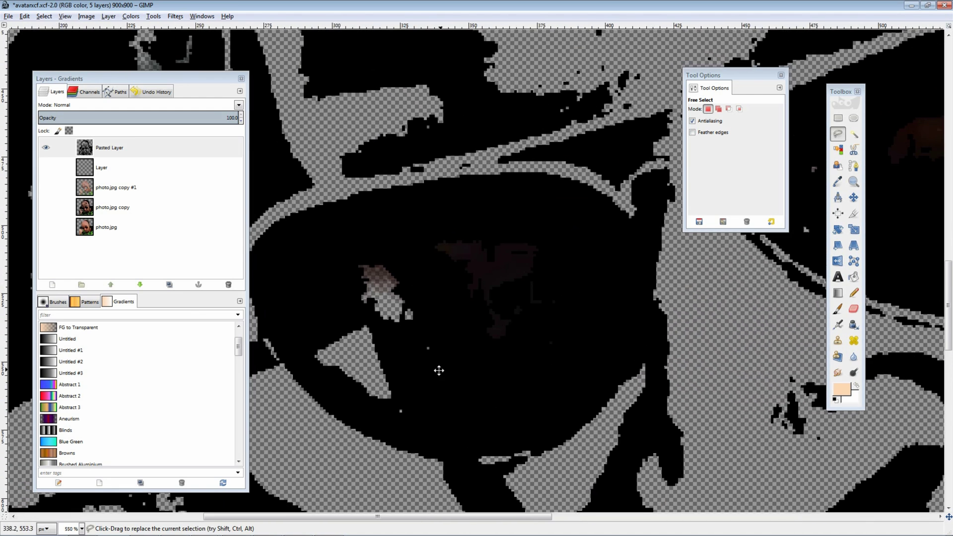
mouse_move(617, 266)
left_mouse_down()
mouse_move(612, 348)
mouse_move(596, 382)
left_mouse_up()
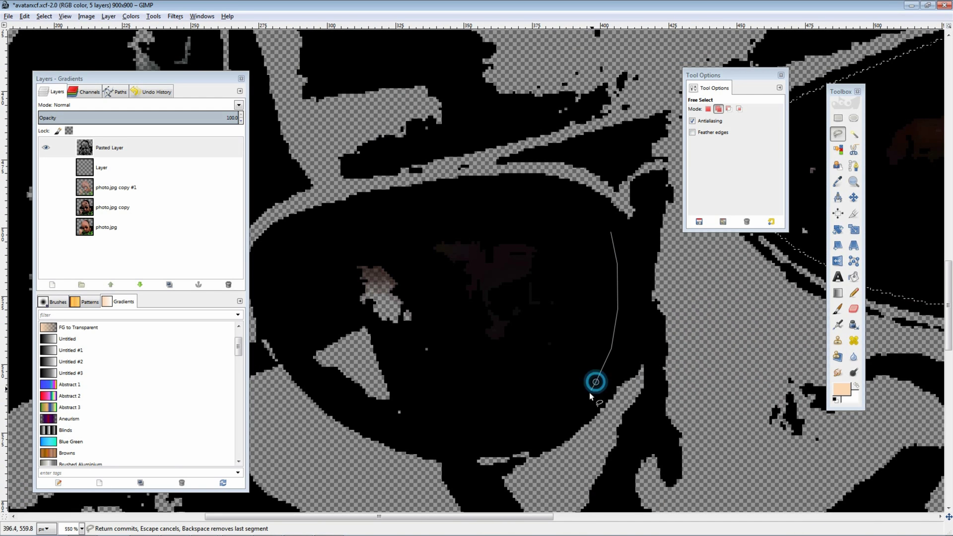
left_click(296, 363)
left_click_drag(296, 363, 371, 397)
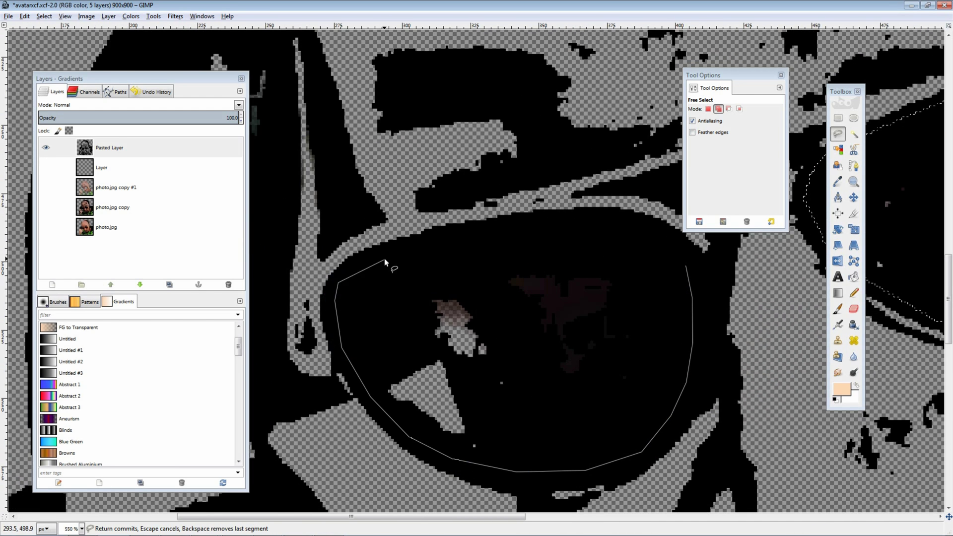
left_click(686, 266)
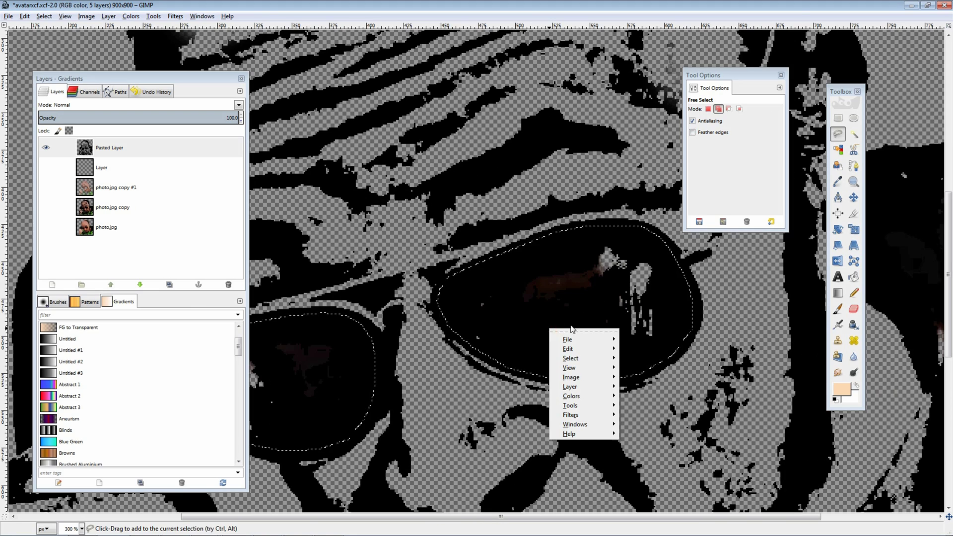
- Grow the selection around both sunglass lenses to their edges
left_click(537, 320)
right_click(538, 321)
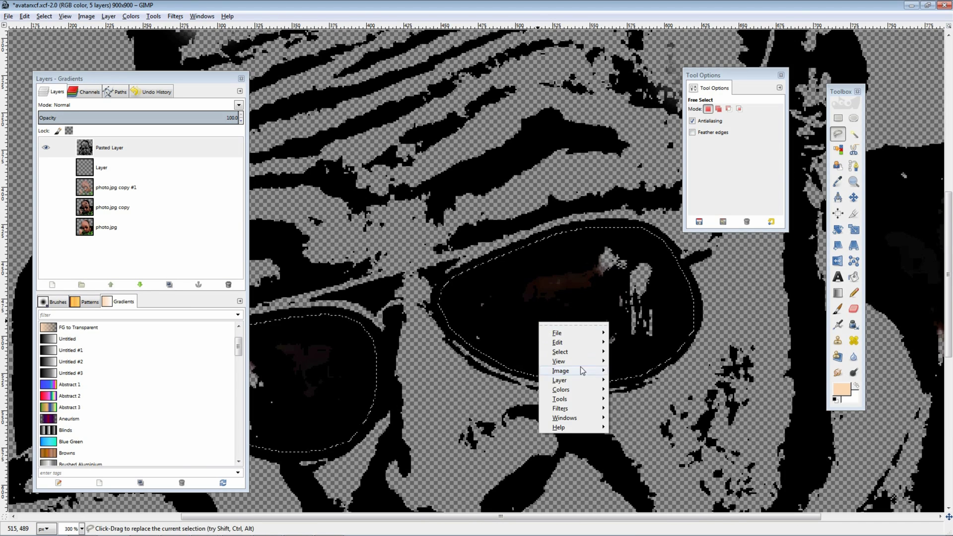
mouse_move(571, 334)
left_click(647, 459)
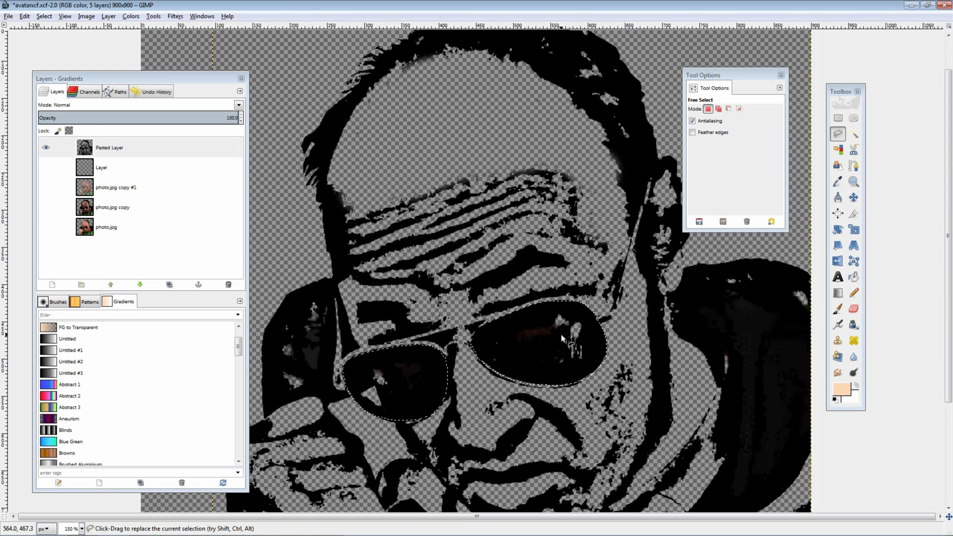
- Cut the selected sunglass lenses from Pasted Layer and paste them into a new layer of their own
key("ctrl+x")
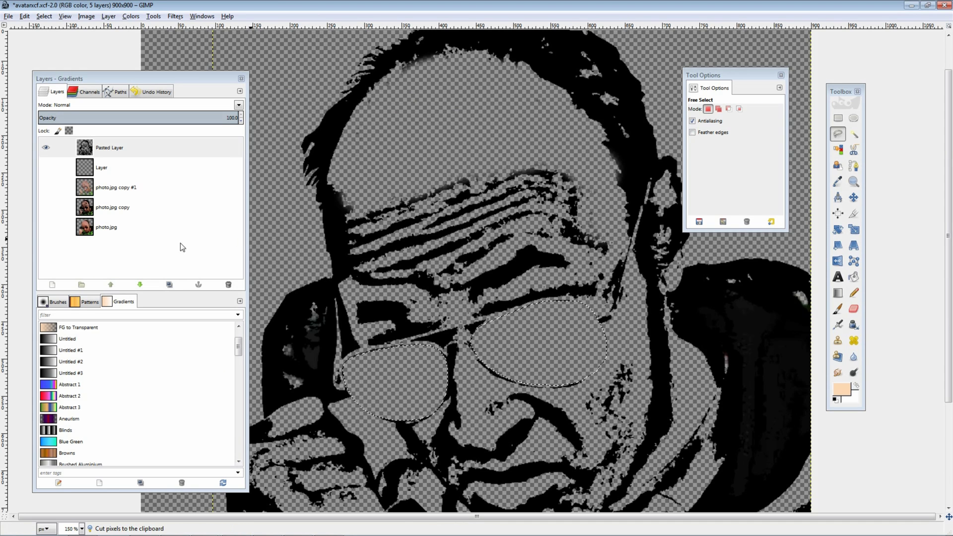
right_click(80, 253)
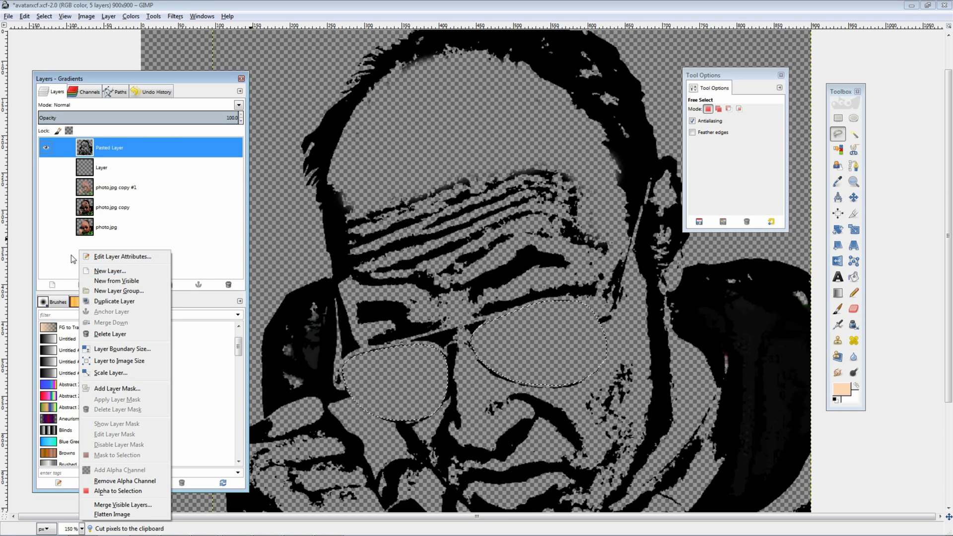
left_click(72, 258)
key("ctrl+v")
right_click(106, 143)
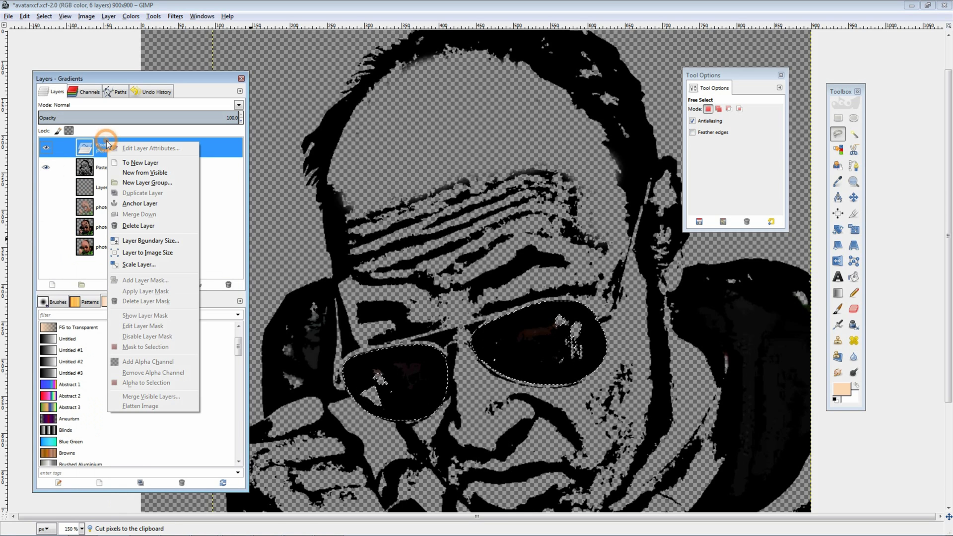
left_click(157, 163)
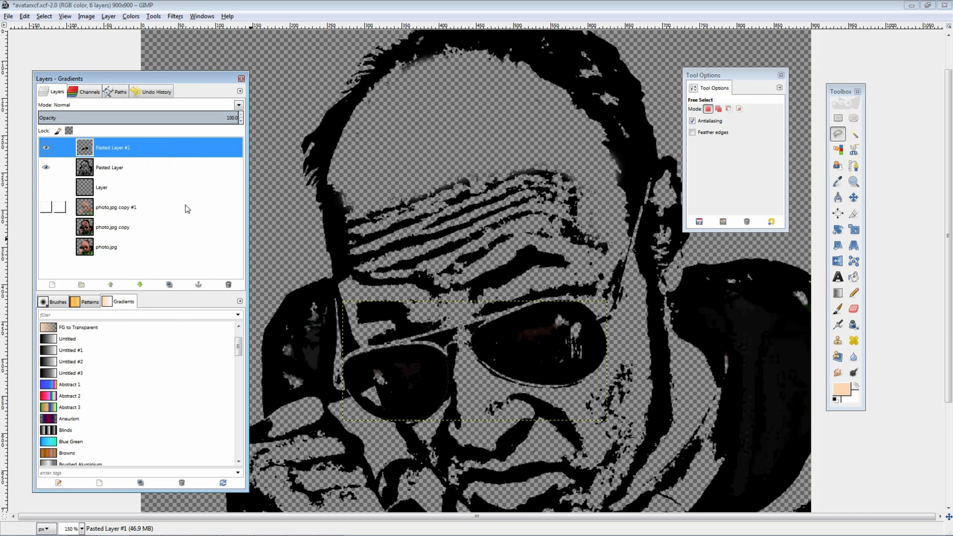
left_click(111, 168)
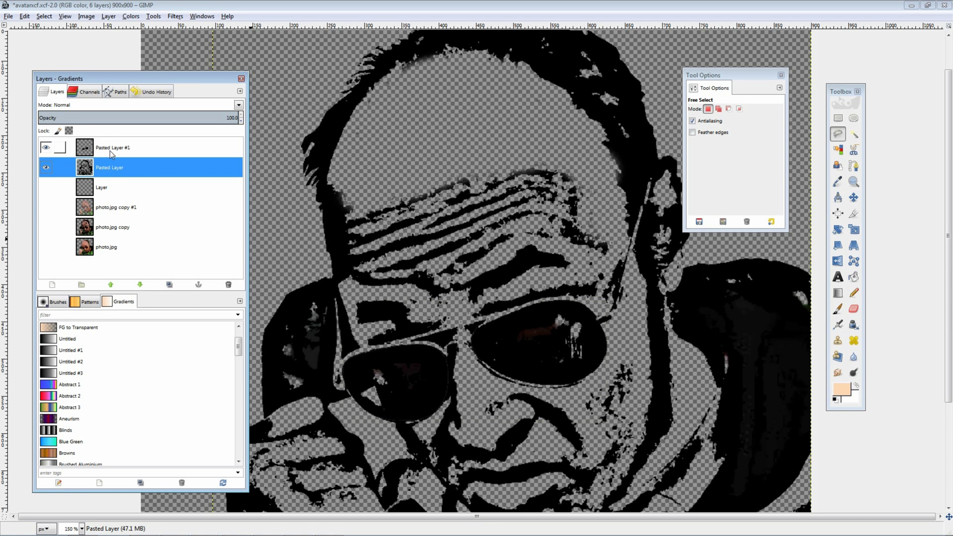
left_click(112, 152)
left_click(45, 147)
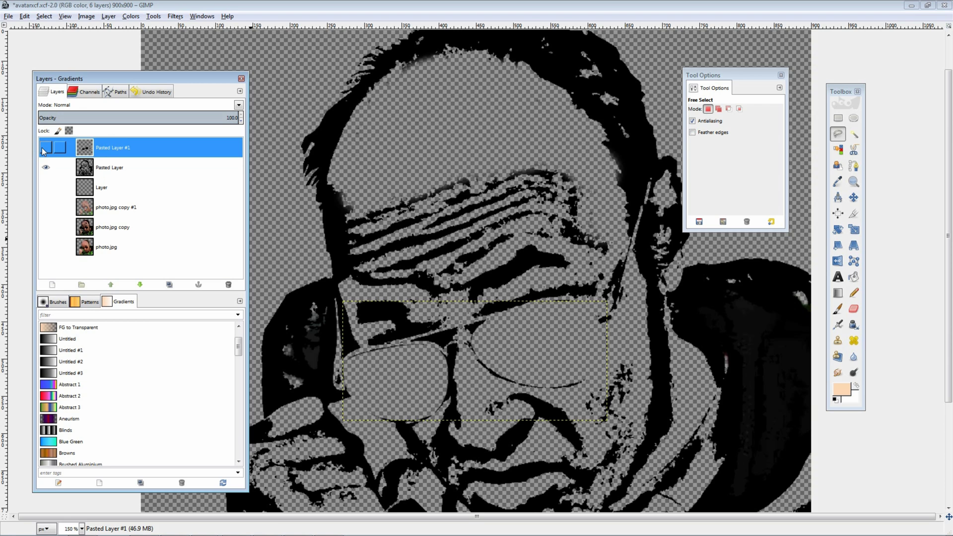
left_click(45, 148)
left_click(46, 148)
left_click(46, 148)
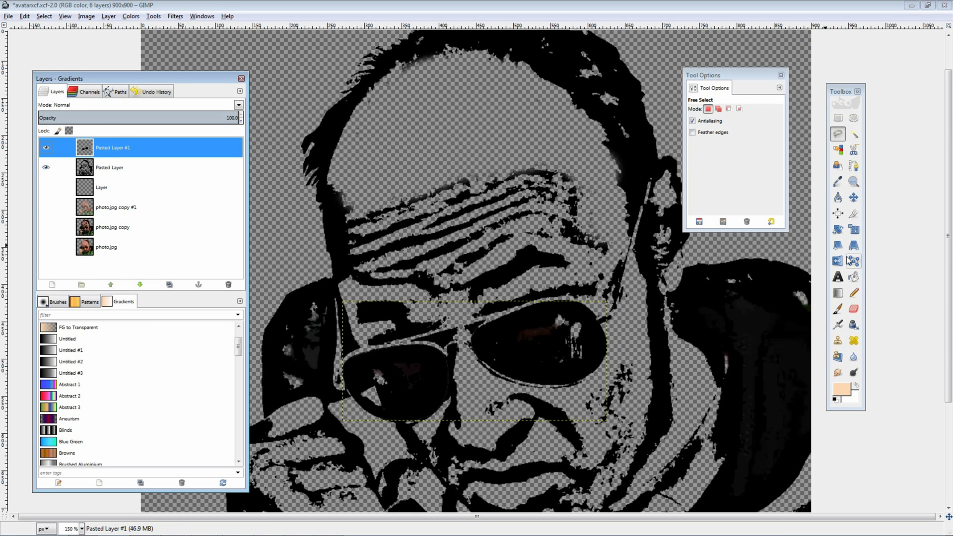
- Swap the foreground and background colors and set the foreground color to blue
left_click(855, 385)
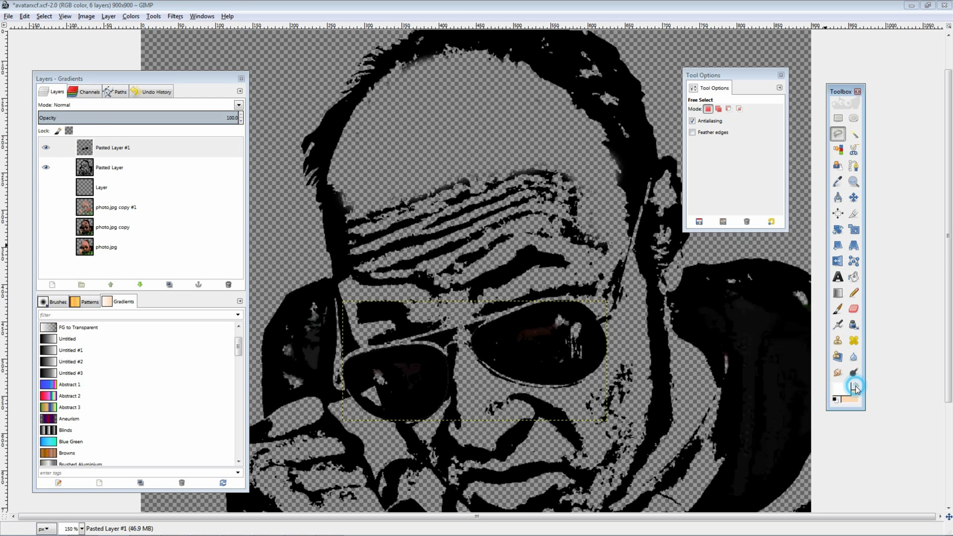
left_click(852, 394)
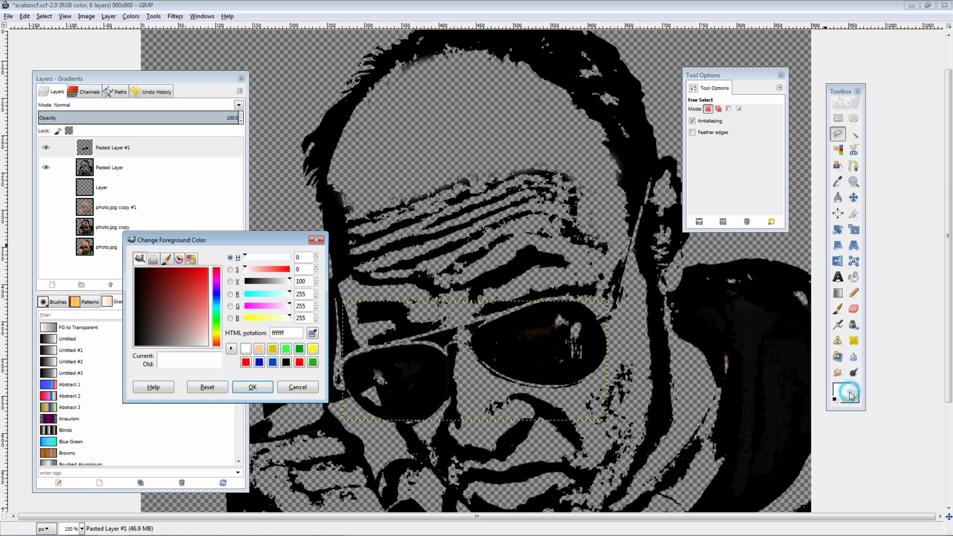
left_click(273, 363)
left_click(256, 388)
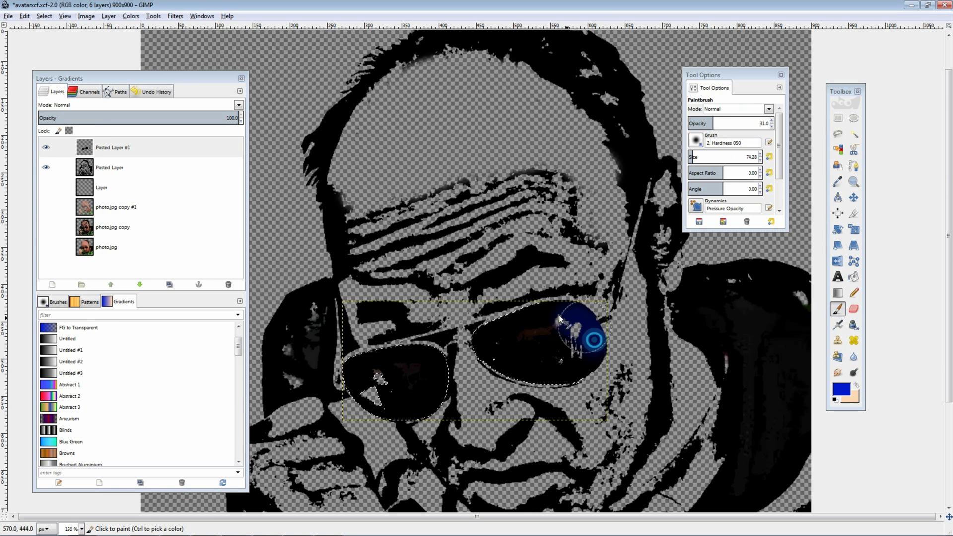
- Paint both sunglass lenses blue with the Paintbrush at 31 opacity
left_click_drag(586, 333, 516, 358)
scroll(535, 336, "up", 4)
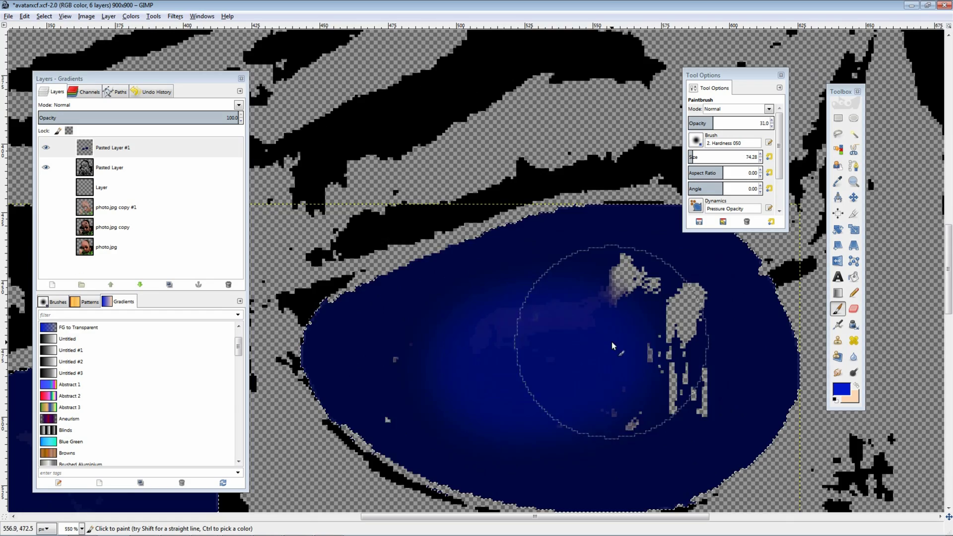
scroll(546, 348, "down", 5)
left_click(44, 208)
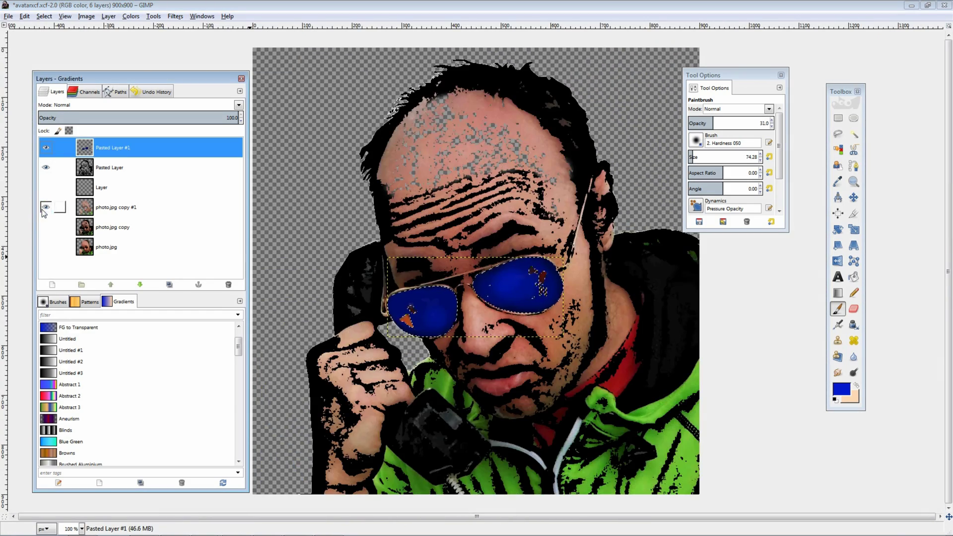
left_click(45, 207)
- Hide Pasted Layer and paint the reflections in the smaller lens white with the Paintbrush at 100 opacity
left_click(46, 167)
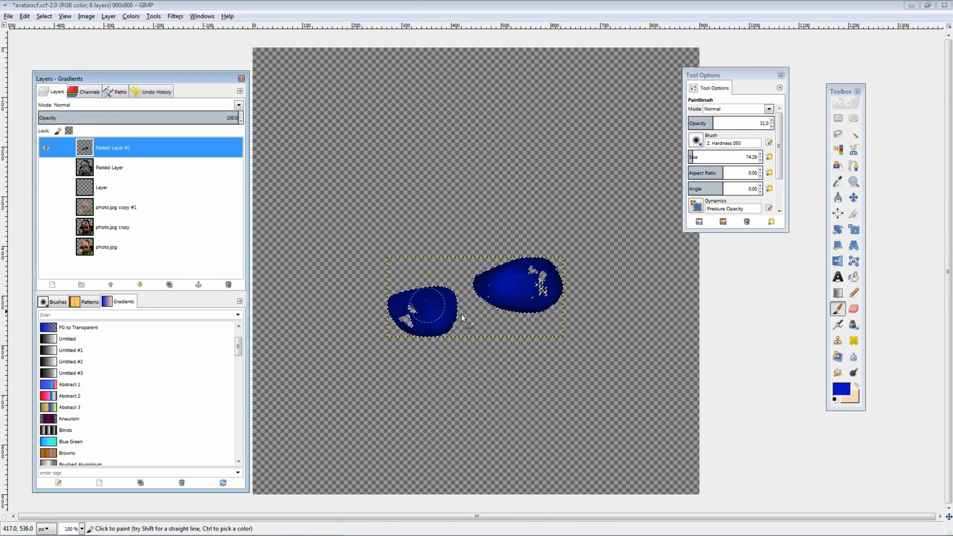
left_click(857, 387)
scroll(400, 302, "up", 4)
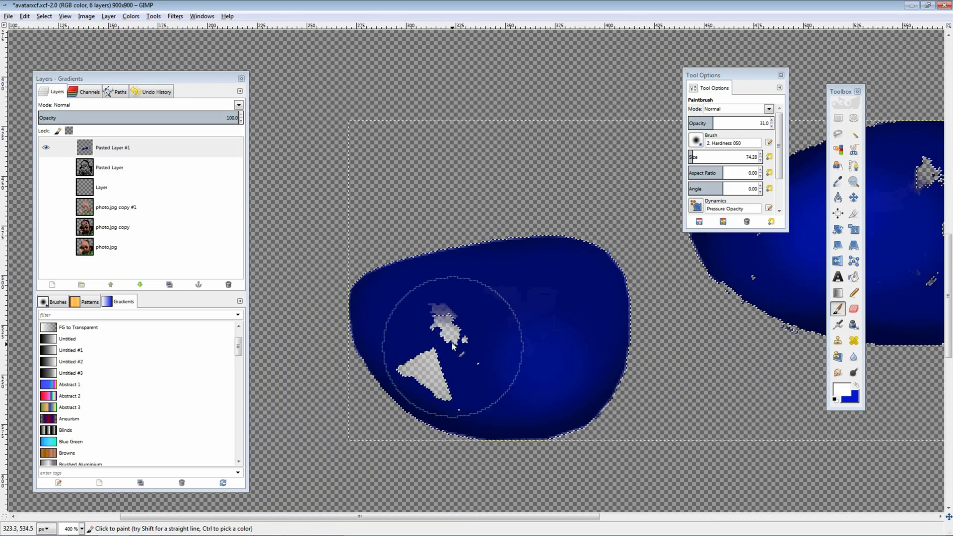
left_click(452, 347)
left_click_drag(713, 123, 774, 123)
left_click_drag(460, 339, 480, 326)
- Paint the reflections in the larger lens white and show Pasted Layer again
left_click_drag(775, 318, 365, 342)
left_click_drag(544, 237, 350, 318)
key("ctrl+z")
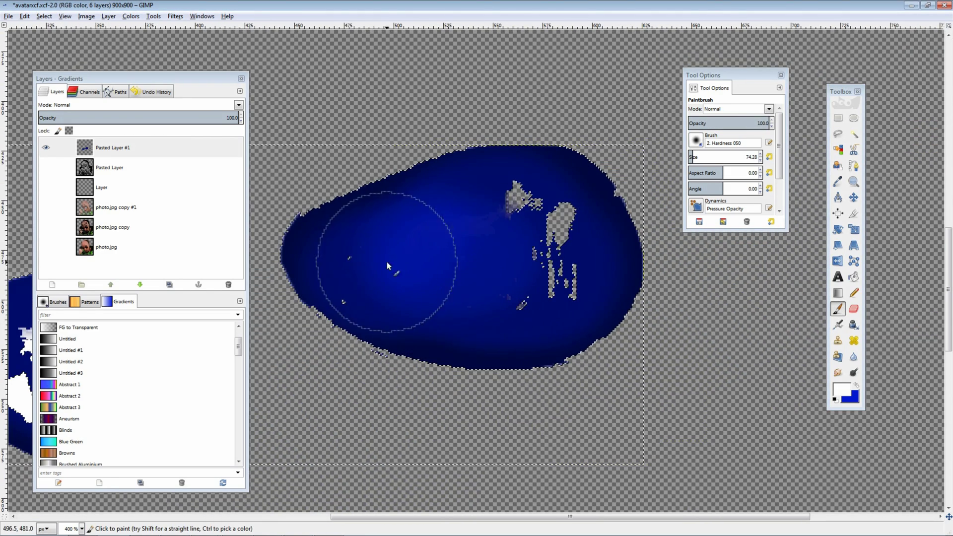
left_click_drag(521, 259, 510, 276)
scroll(510, 276, "down", 4)
left_click(46, 167)
left_click(46, 227)
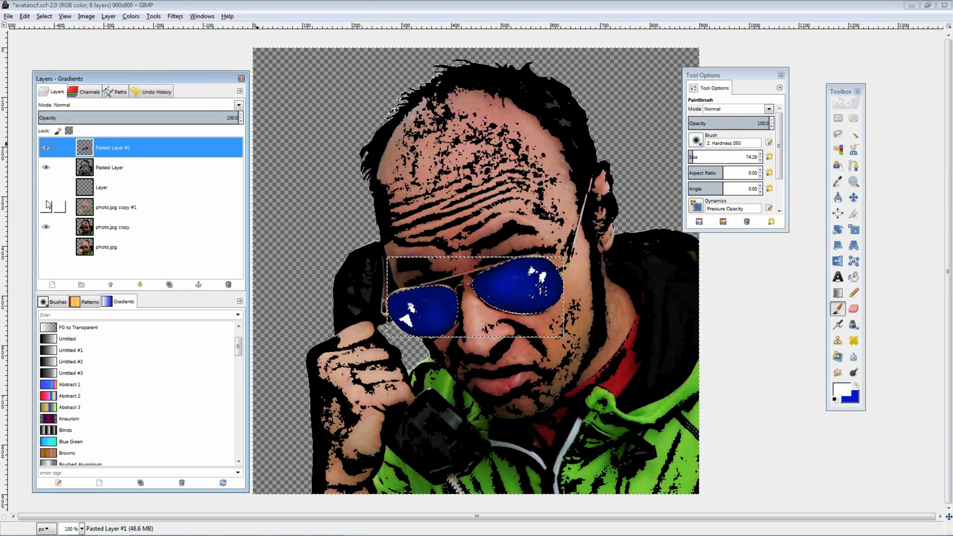
left_click(46, 227)
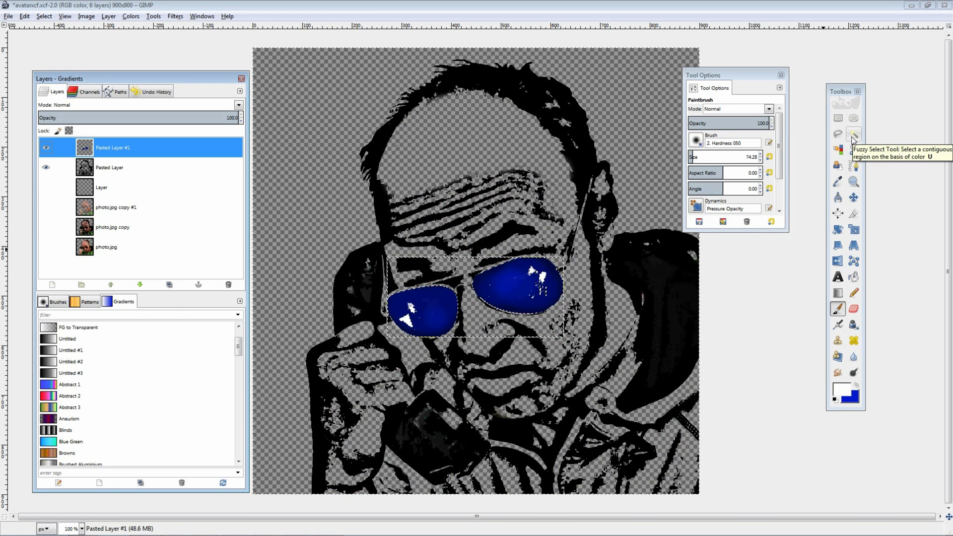
- Outline the phone's earpiece and mouthpiece on Pasted Layer with Free Select and move them to a new layer
left_click(838, 134)
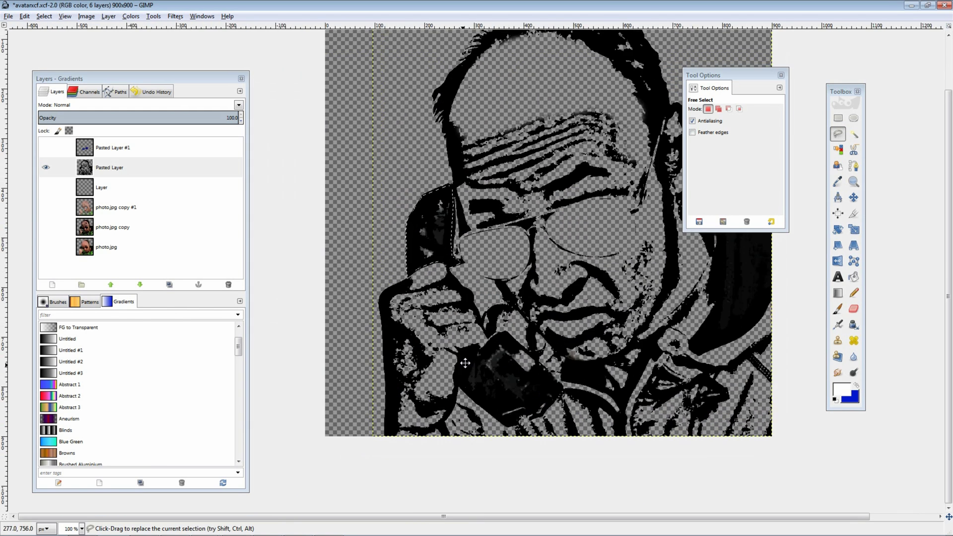
scroll(465, 363, "up", 4)
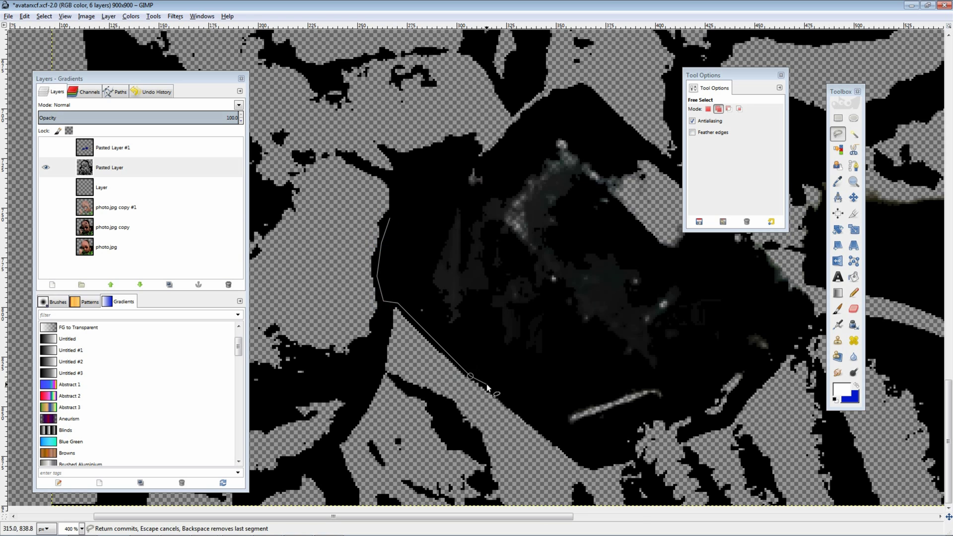
left_click(590, 468)
scroll(597, 439, "right", 5)
left_click_drag(679, 318, 813, 462)
left_click(583, 243)
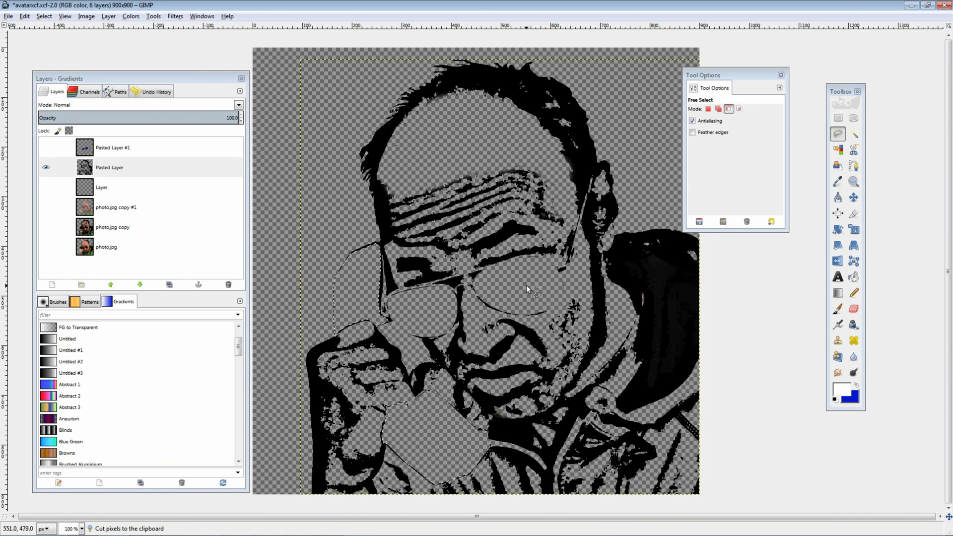
key("ctrl+v")
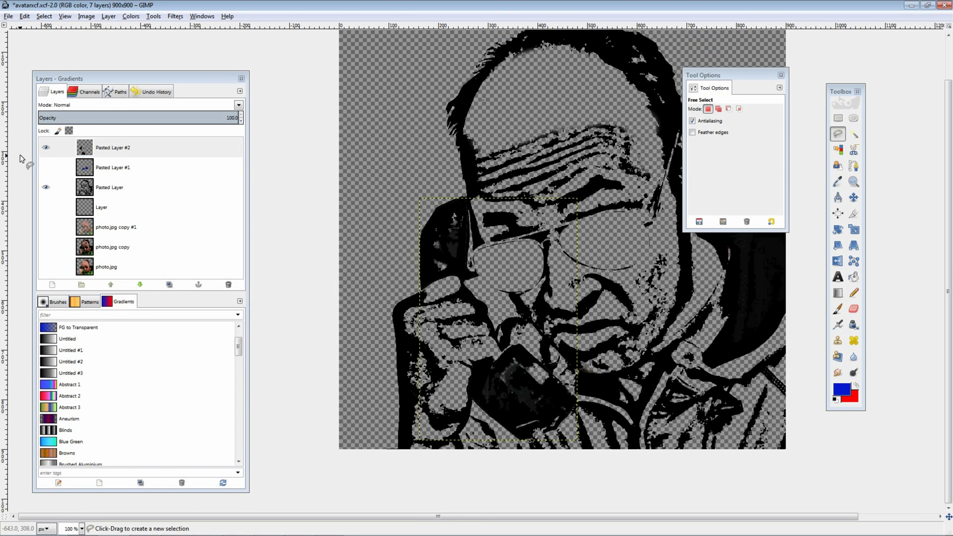
- Select the black phone areas on the new layer with Fuzzy Select and paint them red at 30.5 opacity
left_click(854, 134)
left_click(512, 279)
left_click(838, 310)
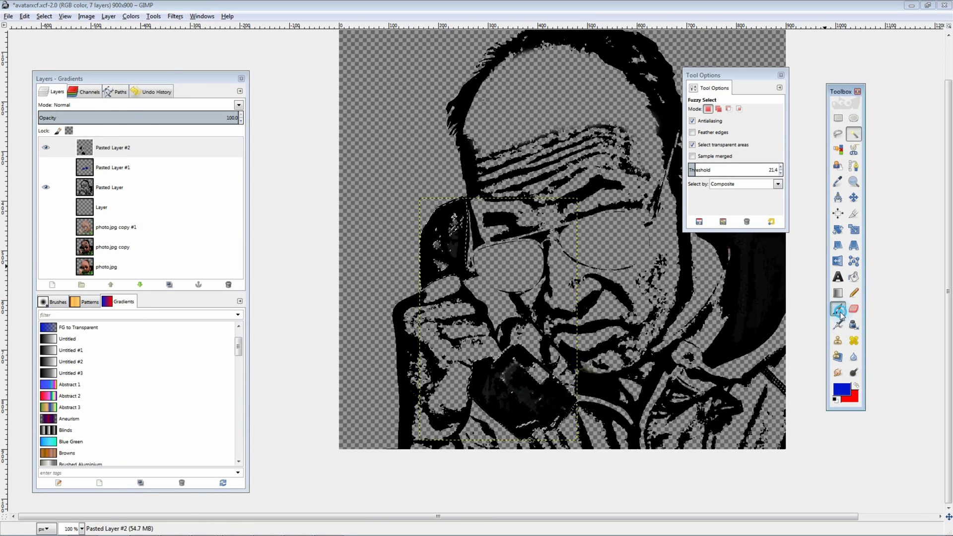
left_click(856, 385)
left_click(712, 122)
mouse_move(514, 391)
left_mouse_down()
mouse_move(521, 404)
mouse_move(501, 378)
mouse_move(546, 397)
left_mouse_up()
left_click_drag(447, 218, 432, 234)
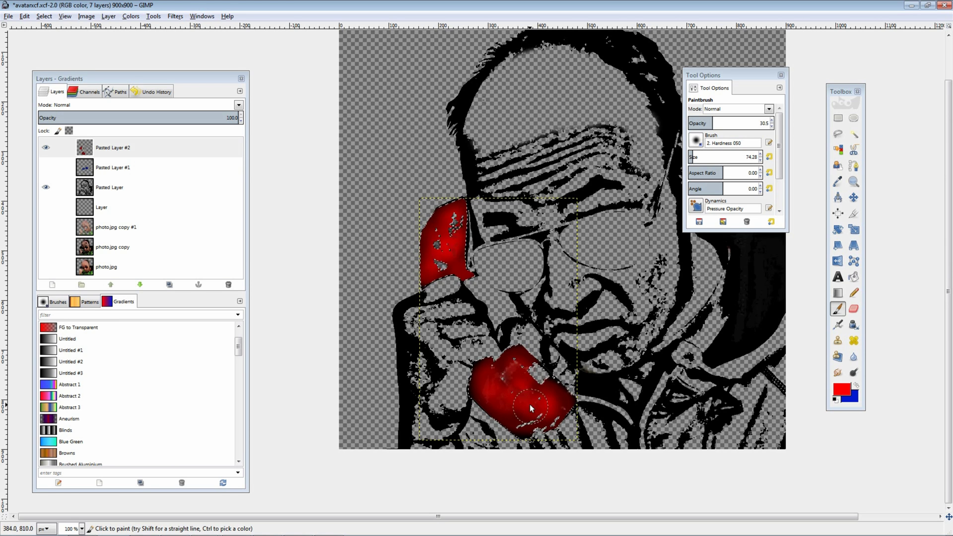
- Show only the photo.jpg layer and make it the active layer
key("minus")
key("minus")
key("minus")
left_click(46, 167)
left_click(46, 266)
left_click(45, 267, "shift")
left_click(106, 267)
- Try to select the green jacket with Select by Color at a threshold of 49
left_click(838, 149)
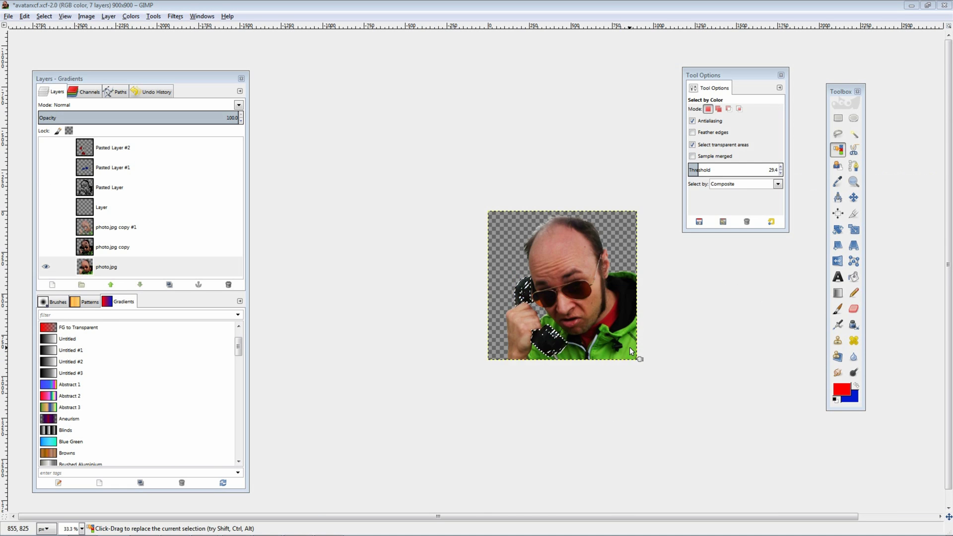
scroll(586, 347, "up", 4)
scroll(553, 94, "down", 2)
left_click(711, 168)
left_click(550, 386)
left_click_drag(550, 386, 538, 398)
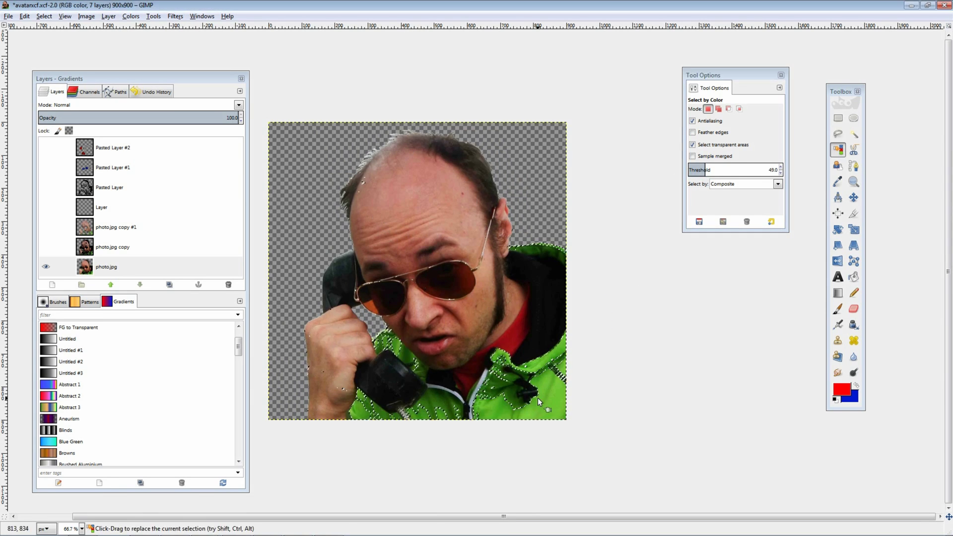
- Select the lower green jacket area with Fuzzy Select and pick its green as the foreground color
key("u")
left_click_drag(696, 173, 653, 174)
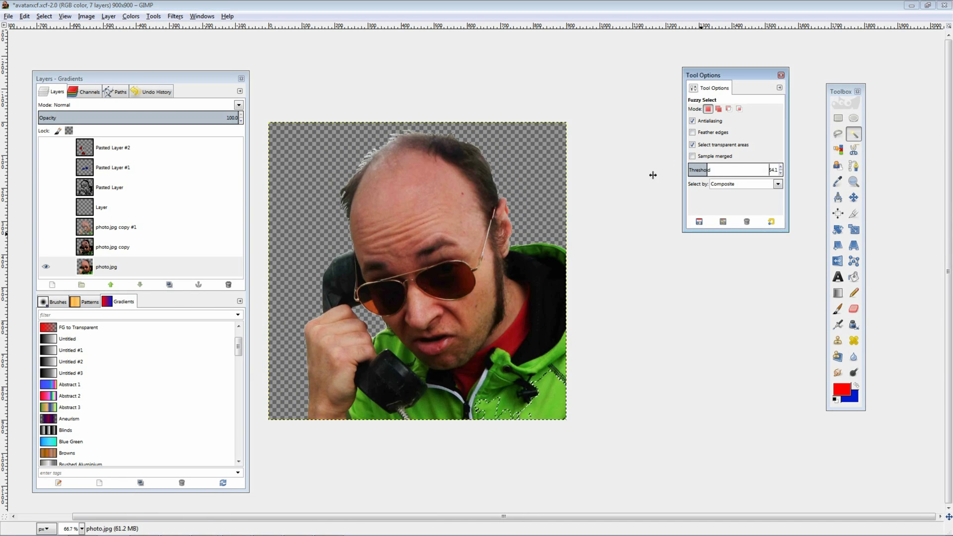
left_click(545, 400)
left_click(837, 308)
left_click(837, 181)
left_click(545, 400)
- Hide photo.jpg, show Pasted Layer and duplicate it
left_click(45, 266)
left_click(45, 187)
left_click(109, 187)
left_click(170, 285)
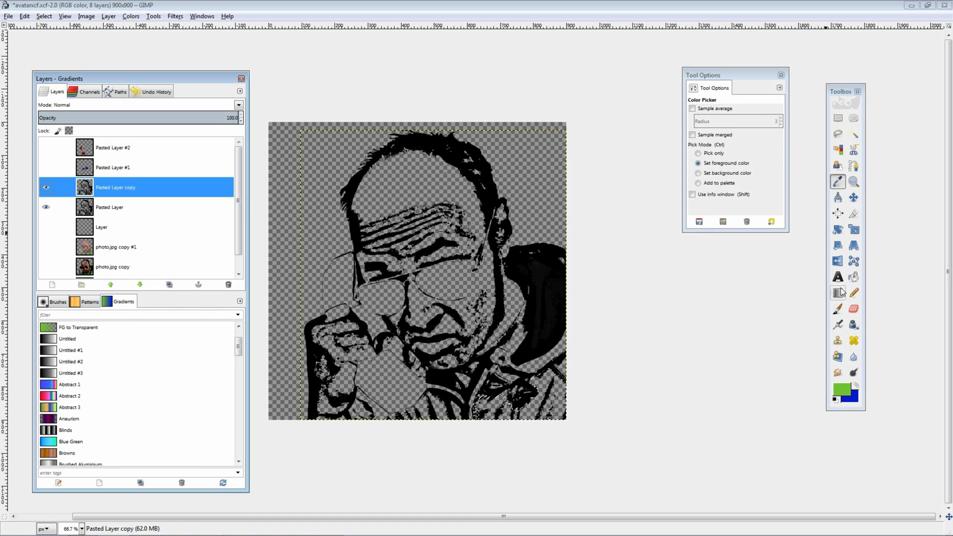
- Paint the jacket's front and collar edge green on the duplicated layer with the Paintbrush at 100 opacity
left_click(838, 309)
left_click_drag(548, 384, 556, 397)
left_click_drag(720, 124, 758, 130)
left_click_drag(548, 382, 484, 410)
left_click(838, 309)
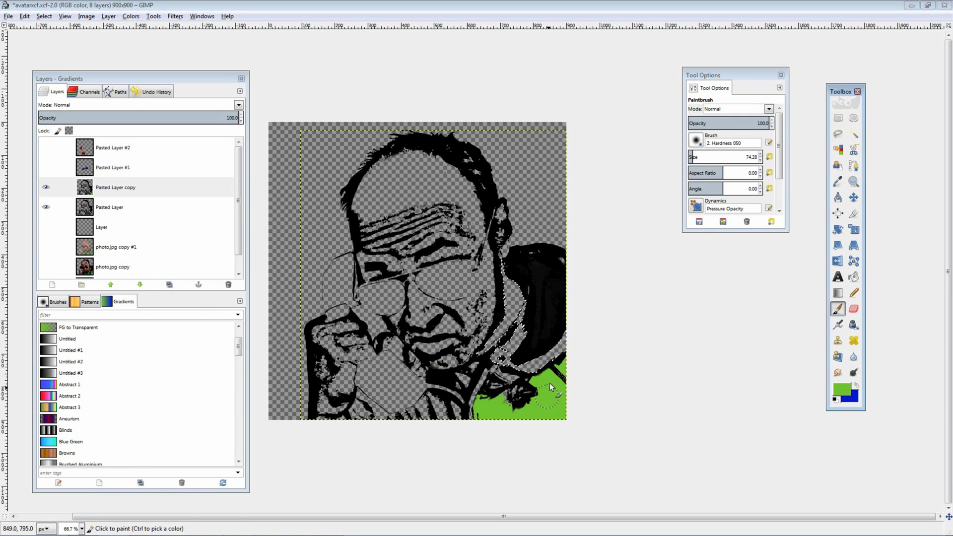
left_click_drag(549, 382, 499, 364)
- Select the transparent jacket areas beside the zip with Fuzzy Select and undo the trial brush stroke
left_click(853, 134)
left_click(505, 379)
scroll(534, 384, "up", 4)
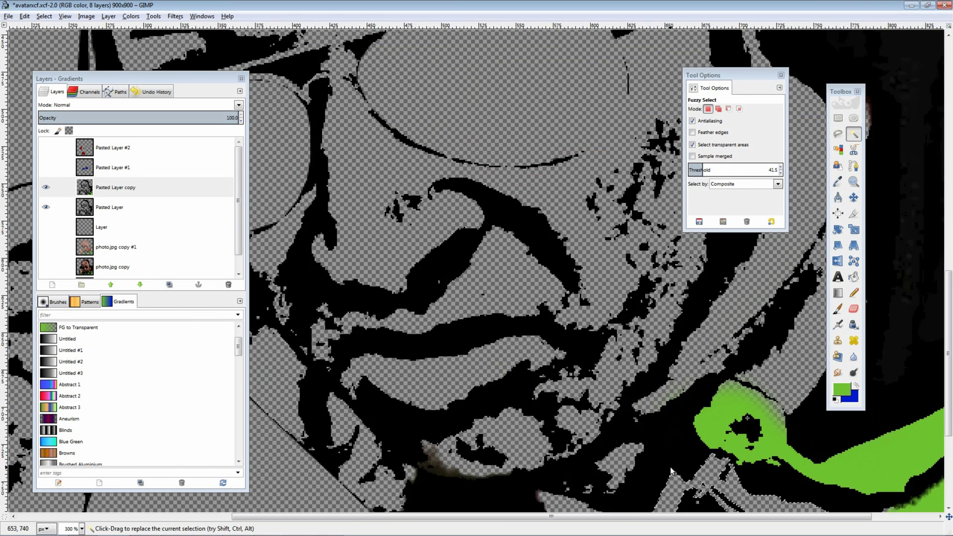
scroll(540, 298, "down", 7)
scroll(540, 298, "right", 3)
left_click(561, 307, "shift")
left_click(837, 309)
left_click(637, 229)
key("ctrl+z")
- Add the small remaining gaps on the jacket's chest to the selection and paint them green
key("u")
left_click(642, 227)
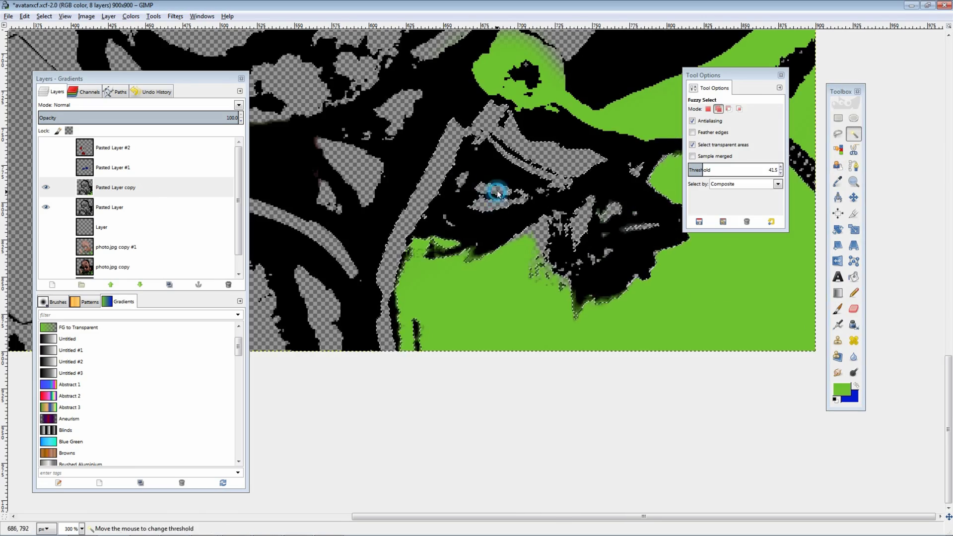
scroll(498, 194, "left", 3)
left_click(574, 183, "shift")
scroll(574, 183, "up", 4)
scroll(620, 367, "down", 3)
left_click(837, 308)
scroll(638, 342, "down", 2)
left_click_drag(683, 353, 638, 344)
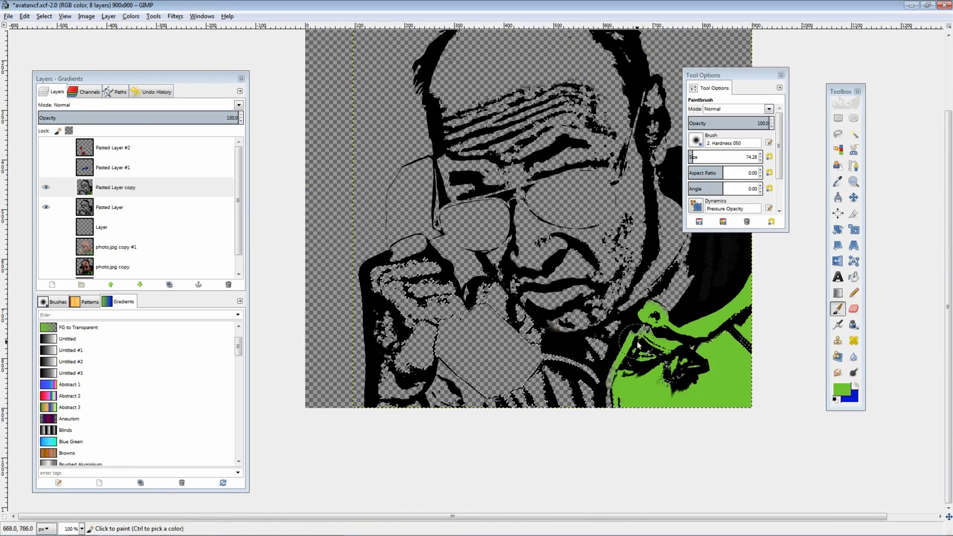
- Select the striped jacket areas between the zip and the phone's mouthpiece and paint them green
left_click(854, 134)
left_click(553, 387, "shift")
left_click(838, 309)
left_click_drag(568, 379, 494, 405)
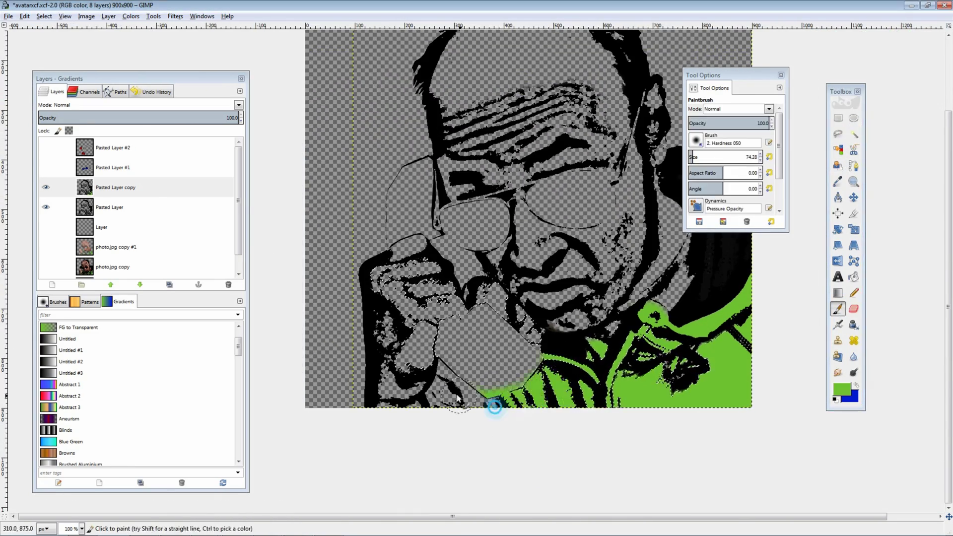
- Select the remaining jacket gaps around the phone's mouthpiece with Fuzzy Select and paint them green
left_click(854, 134)
left_click(46, 268)
left_click(45, 267)
key("p")
key("Delete")
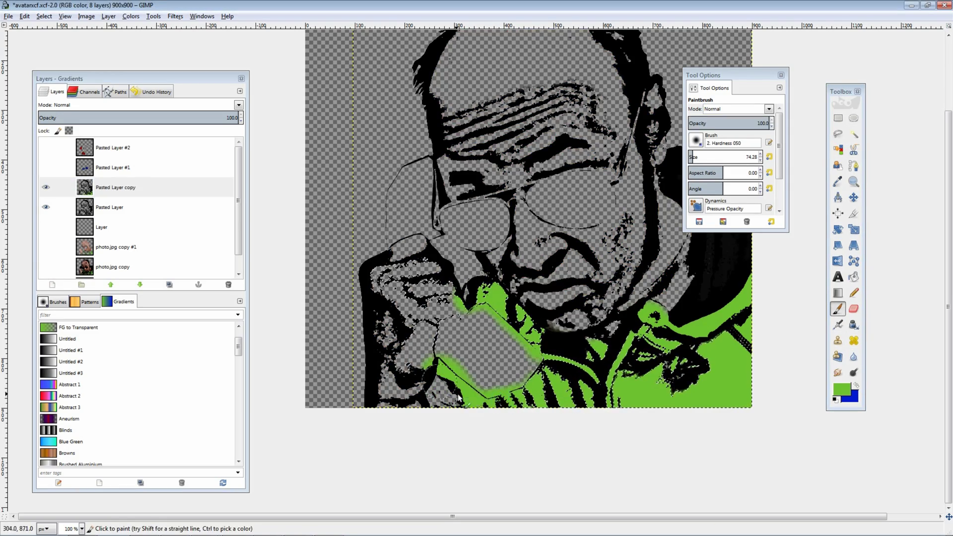
- Compare the painted jacket with the photo.jpg copy layer and hide Pasted Layer
left_click(45, 268)
left_click(46, 268)
left_click(46, 207)
scroll(529, 249, "up", 2)
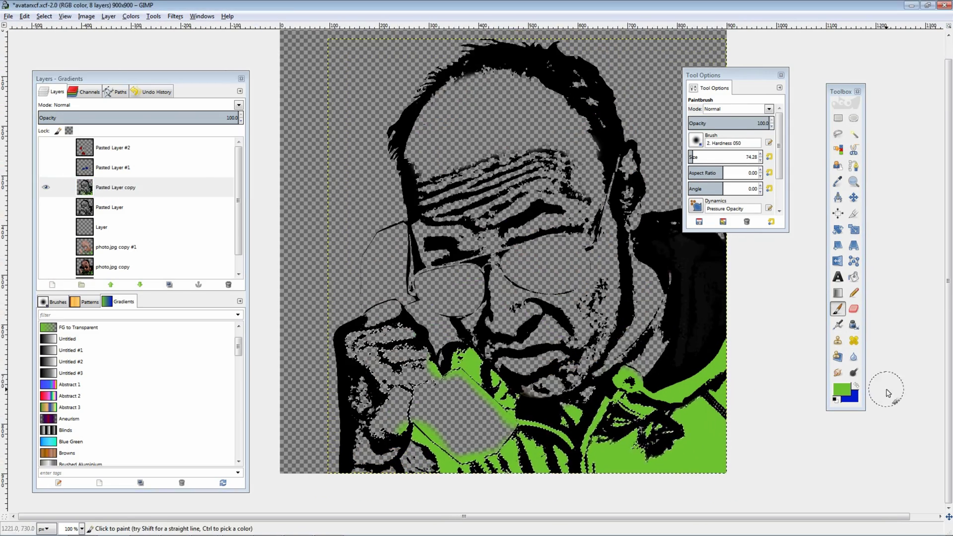
- Show and activate the photo.jpg layer and pick the red of the shirt with the Color Picker
left_click(856, 385)
scroll(106, 248, "down", 2)
left_click(99, 269)
left_click(46, 268)
left_click(838, 181)
left_click(649, 344)
- Keep the picked dark red as the background color and set the foreground color to bright red
left_click_drag(847, 393, 854, 399)
left_click(840, 389)
left_click(218, 264)
left_click(268, 395)
left_click(46, 169)
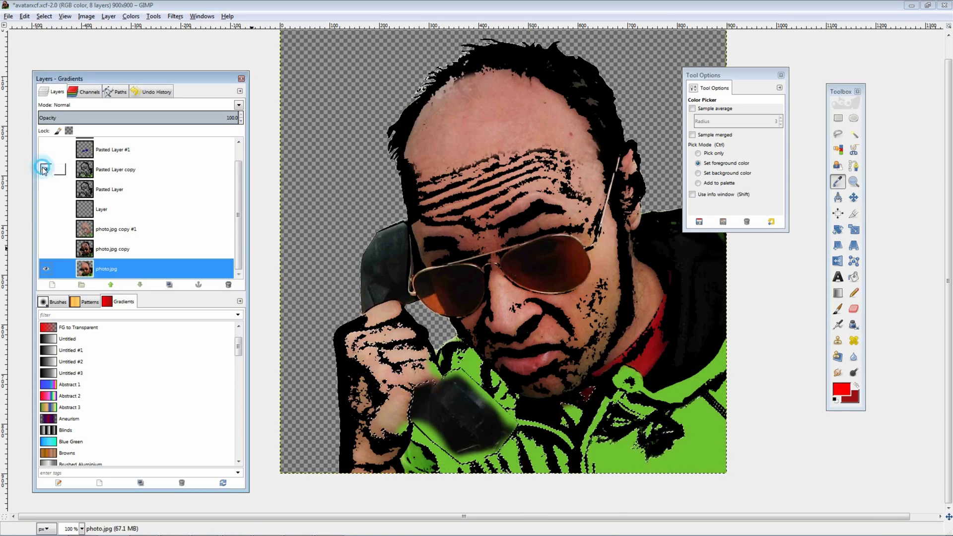
- Paint the small shirt patches beneath the chin bright red with the Paintbrush on Pasted Layer copy
left_click(838, 309)
left_click(106, 269)
left_click(576, 397)
left_click(115, 169)
left_click_drag(570, 416, 586, 399)
- Lower the selection threshold to 18.4, select the remaining red collar area beside the neck and paint it bright red
scroll(675, 385, "up", 3)
left_click(838, 150)
left_click(591, 312)
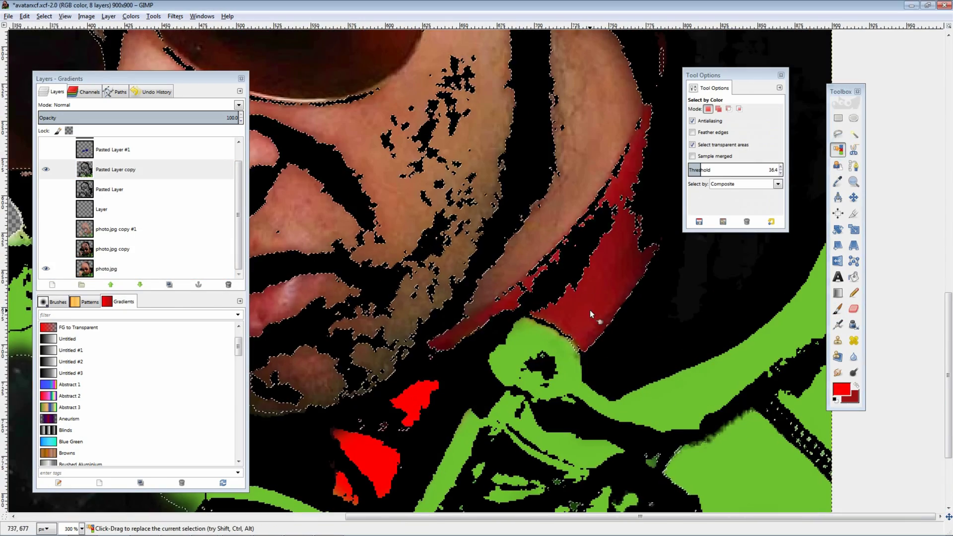
left_click(780, 168)
left_click(575, 313)
left_click(854, 134)
left_click(580, 321)
left_click(838, 308)
mouse_move(638, 144)
left_mouse_down()
mouse_move(583, 305)
mouse_move(511, 354)
left_mouse_up()
- Activate Pasted Layer copy and select the skin areas with Select by Color on the forehead
scroll(685, 388, "down", 4)
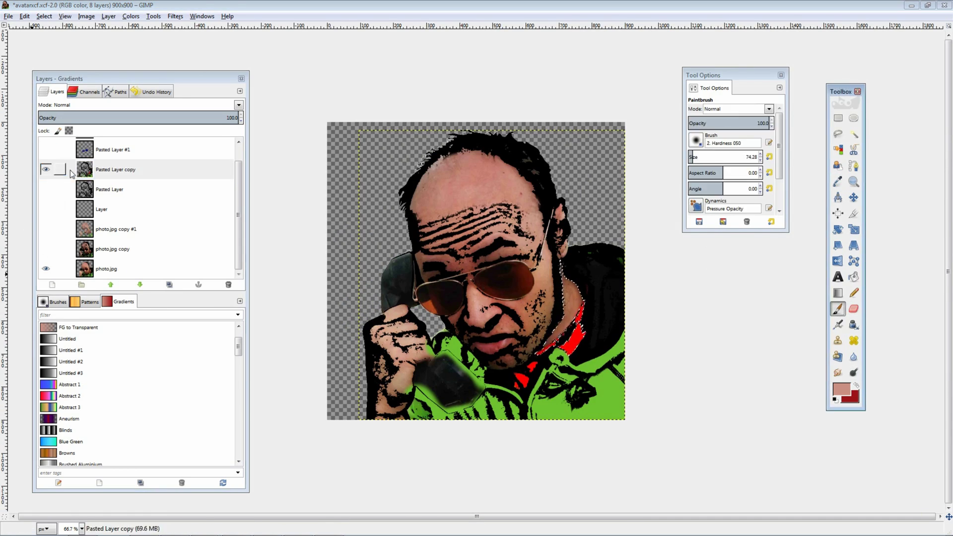
left_click(84, 171)
left_click(838, 150)
left_click(457, 198)
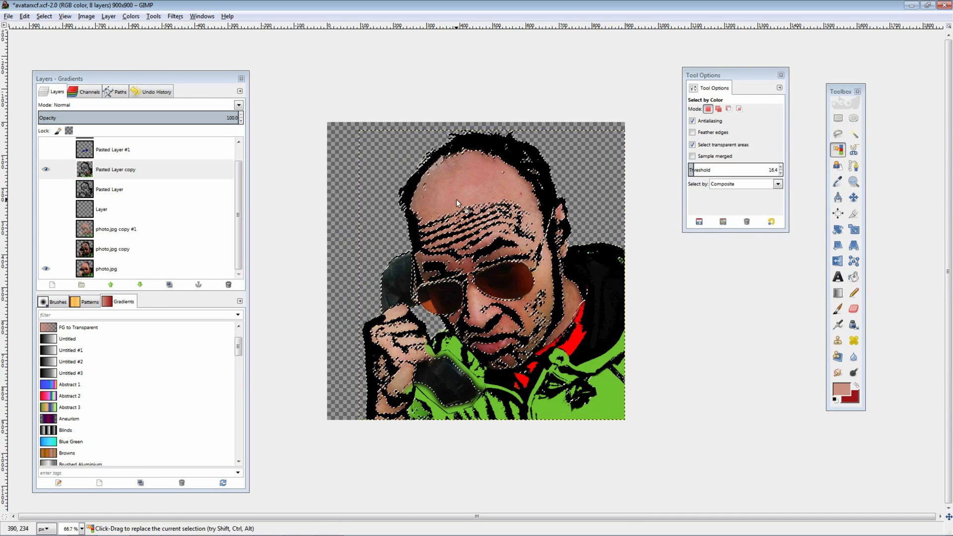
- Set the Paintbrush size to 248.27, pick a light skin tone from the forehead and paint the forehead with it
left_click(838, 309)
left_click(704, 156)
left_click(487, 183, "ctrl")
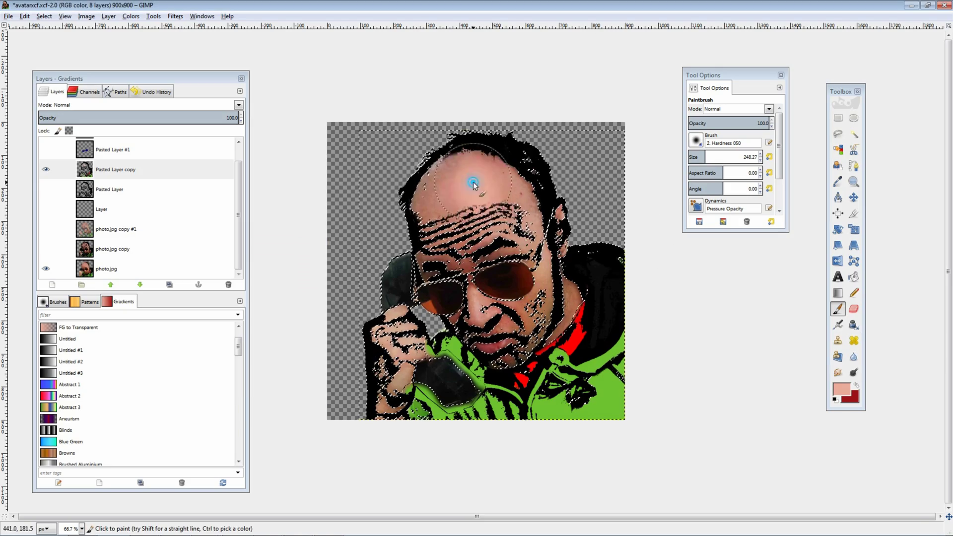
mouse_move(477, 187)
left_mouse_down()
mouse_move(460, 183)
mouse_move(580, 318)
mouse_move(481, 309)
left_mouse_up()
- Paint the remaining skin on the brow, nose, cheeks, chin and hand light pink, reducing the brush size to 52.98
left_click(760, 160)
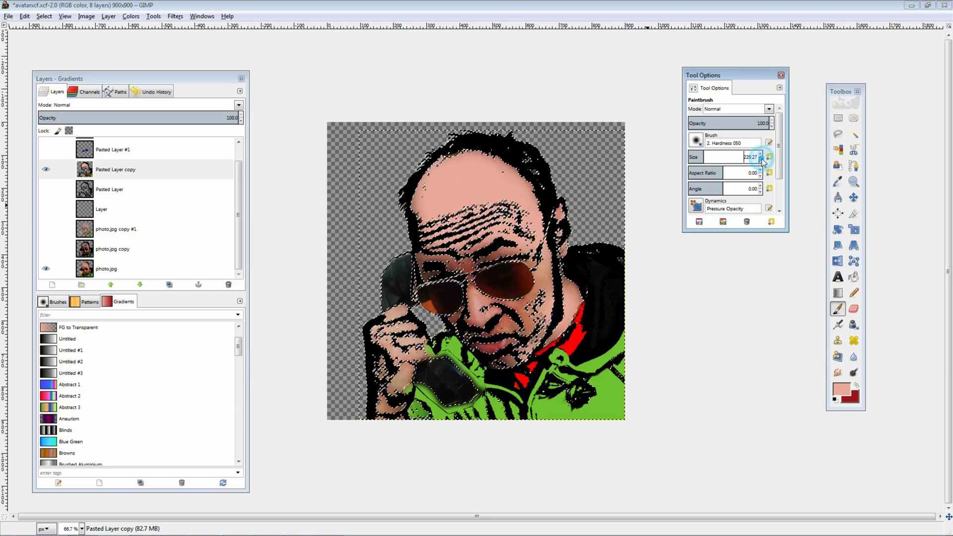
left_click_drag(518, 241, 437, 263)
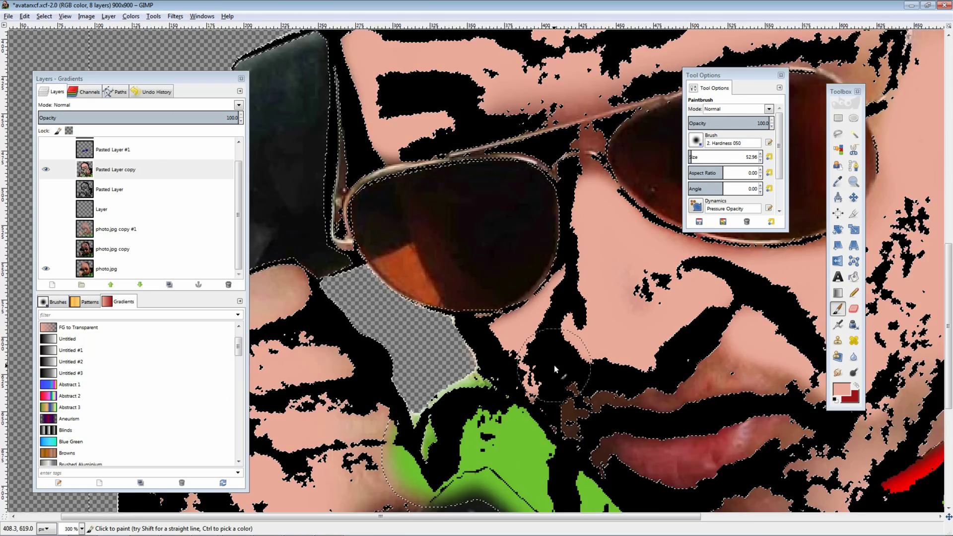
mouse_move(700, 408)
left_mouse_down()
mouse_move(507, 259)
mouse_move(645, 328)
mouse_move(586, 417)
left_mouse_up()
left_click_drag(655, 149, 473, 343)
left_click_drag(478, 102, 471, 242)
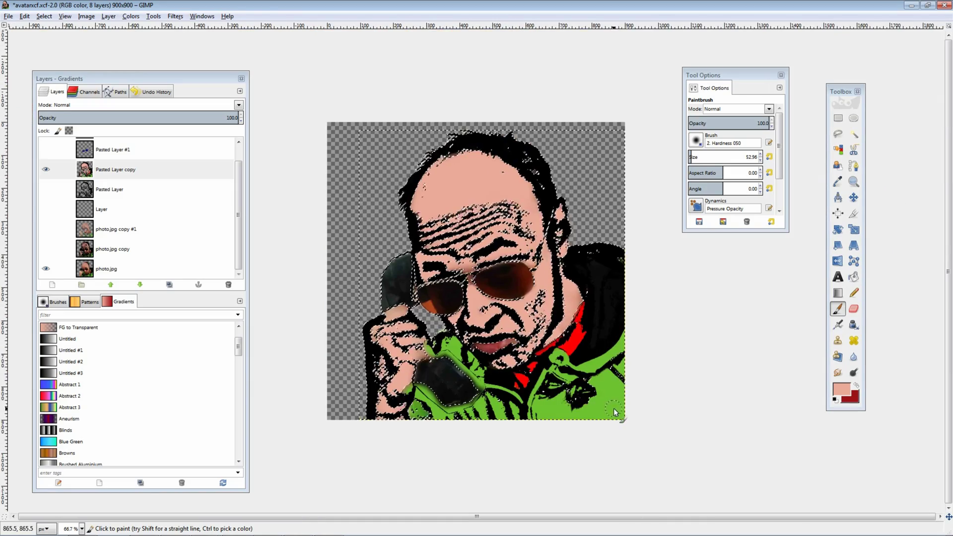
- Set the brush size to 14.96 and paint the skin on the nose bridge between the sunglass lenses
scroll(474, 294, "up", 5)
left_click_drag(715, 160, 696, 160)
left_click_drag(436, 198, 427, 236)
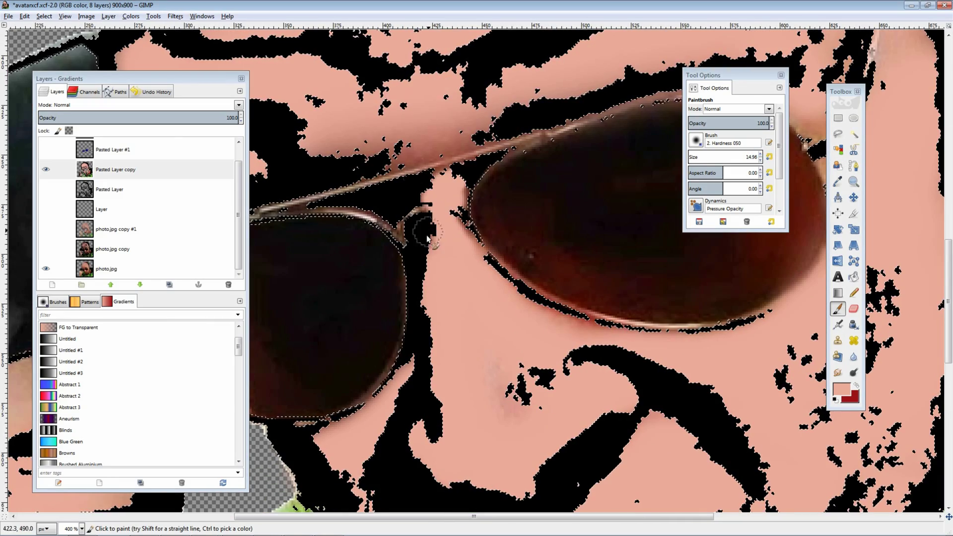
key("1")
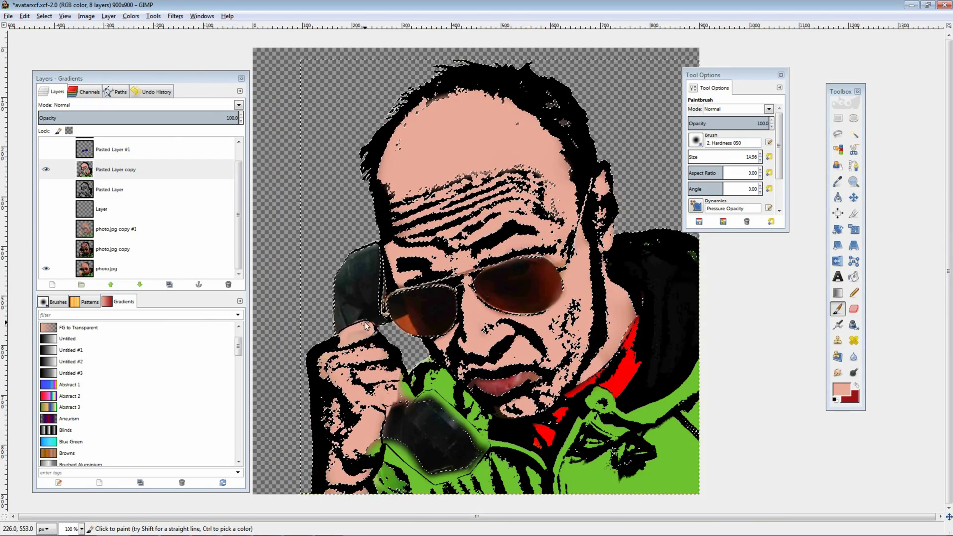
- Hide the photo.jpg layer and show Pasted Layer #2 and Pasted Layer #1
scroll(353, 355, "down", 3)
left_click(46, 269)
left_click_drag(238, 254, 237, 238)
left_click(45, 148)
left_click(46, 168)
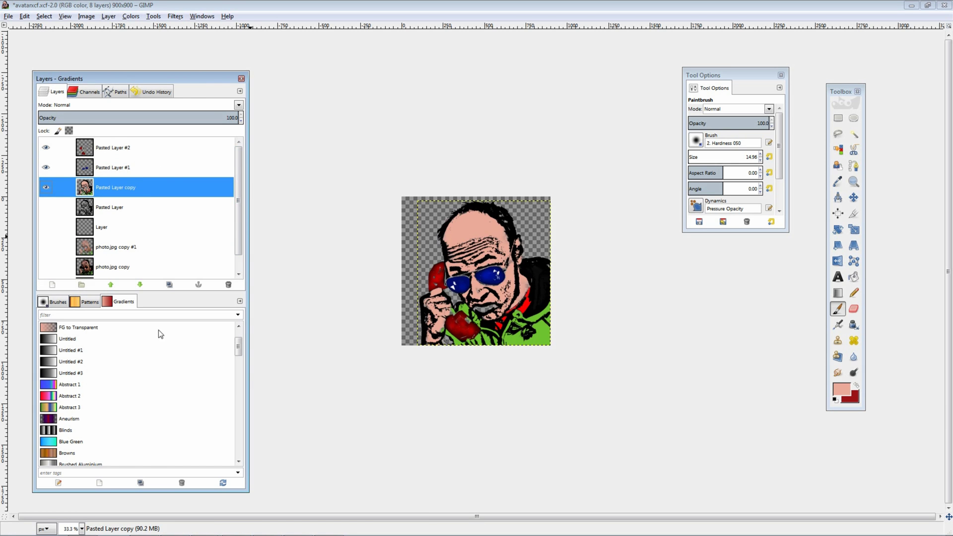
- Activate Pasted Layer #2 and select the red areas of the phone's earpiece and mouthpiece with Select by Color
key("Page_Up")
key("Page_Up")
key("1")
key("shift+o")
left_click(494, 382)
left_click(455, 224, "shift")
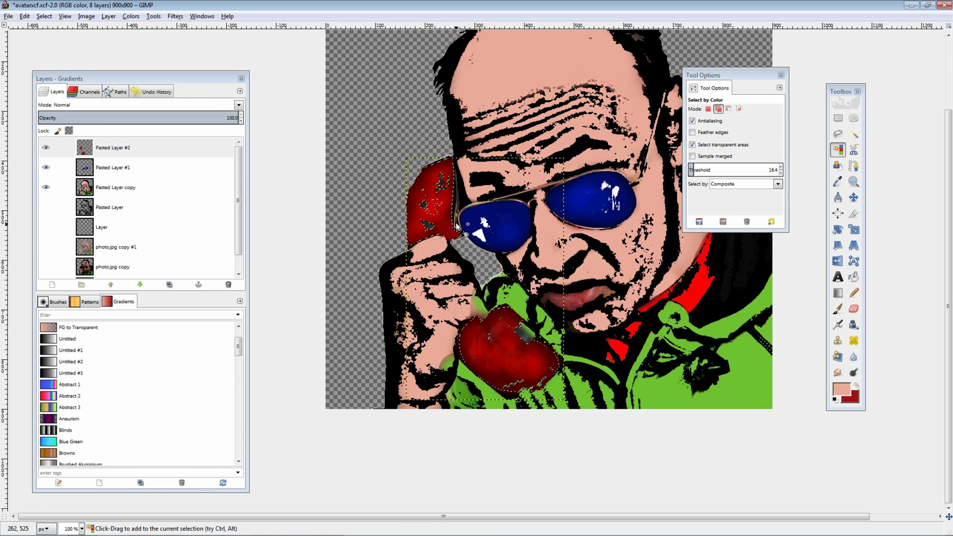
left_click(437, 203, "shift")
- Set the foreground color to bright red and paint the selected phone areas with a brush size of 364.96
key("x")
left_click(841, 389)
left_click(218, 268)
left_click(254, 391)
key("p")
left_click(709, 155)
left_click_drag(514, 350, 451, 247)
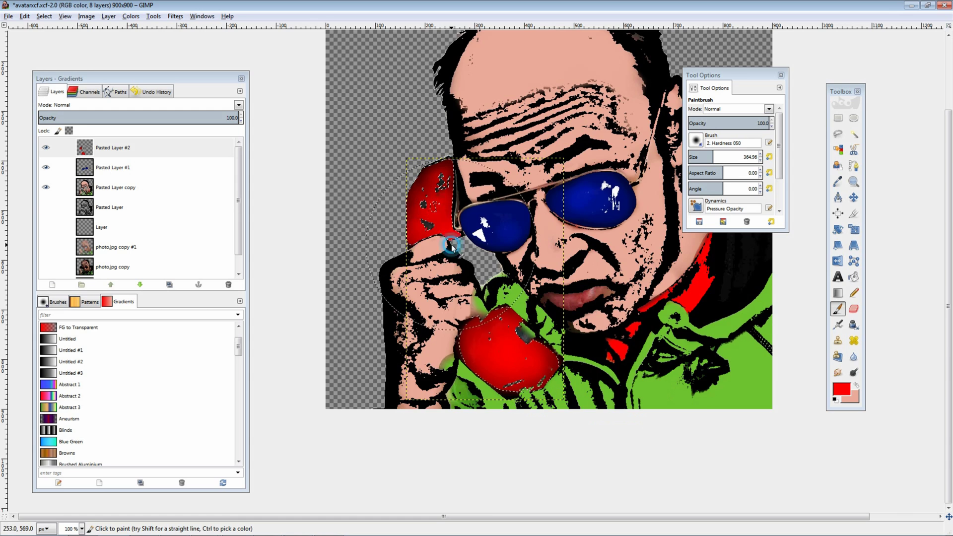
- Set the brush size to 22.96 and retouch the dark specks on the phone's mouthpiece, using the Clone tool
key("3")
left_click(712, 157)
key("shift+u")
mouse_move(481, 301)
left_mouse_down()
mouse_move(511, 287)
mouse_move(476, 266)
mouse_move(529, 366)
left_mouse_up()
key("c")
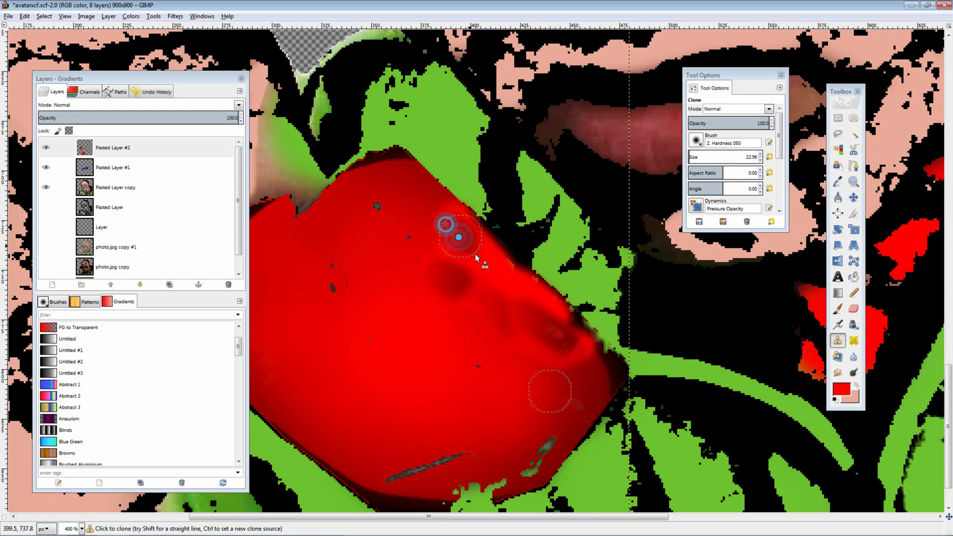
key("1")
- Activate Pasted Layer #1 and clone clean blue over the small specks in both sunglass lenses
scroll(442, 347, "up", 3)
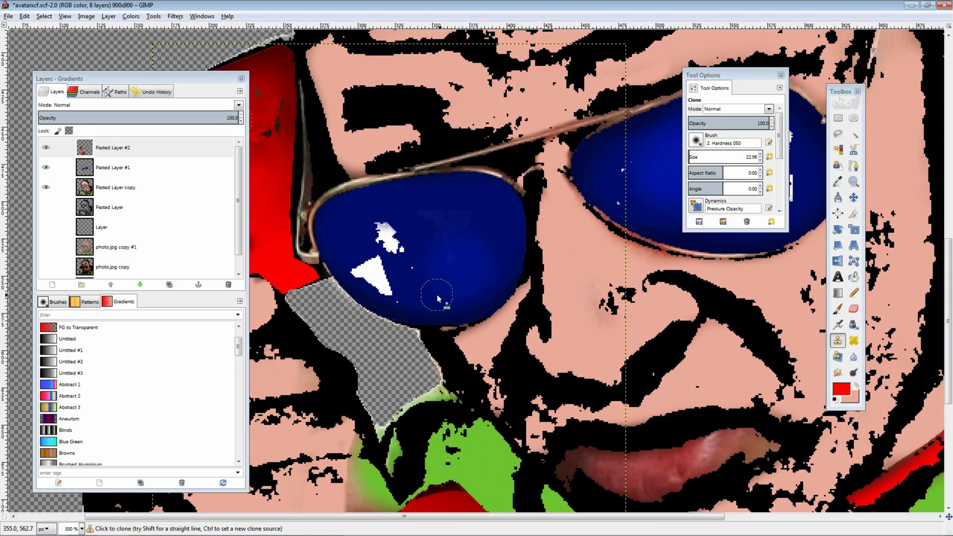
left_click(100, 168)
left_click(368, 291)
left_click(392, 244)
left_click(404, 297)
left_click_drag(475, 245, 305, 358)
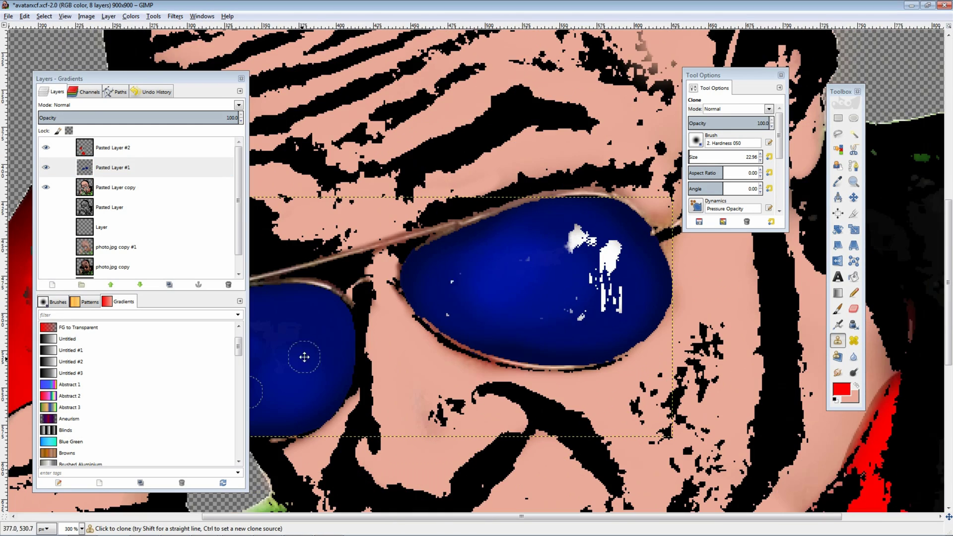
left_click_drag(584, 256, 538, 306)
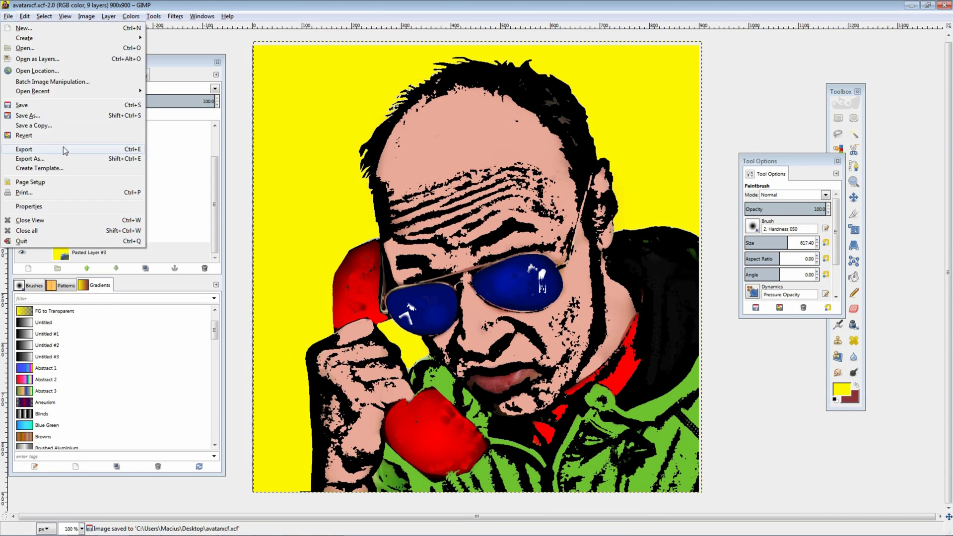
- Export the yellow-background cartoon as avatar.jpg and view it at a reduced zoom
key("Tab")
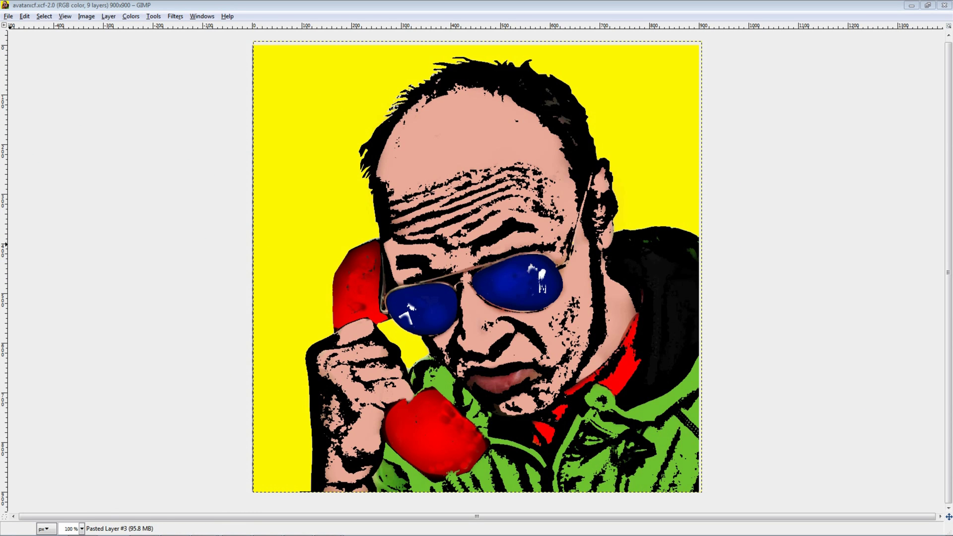
key("ctrl+e")
key("Tab")
scroll(750, 338, "down", 8)
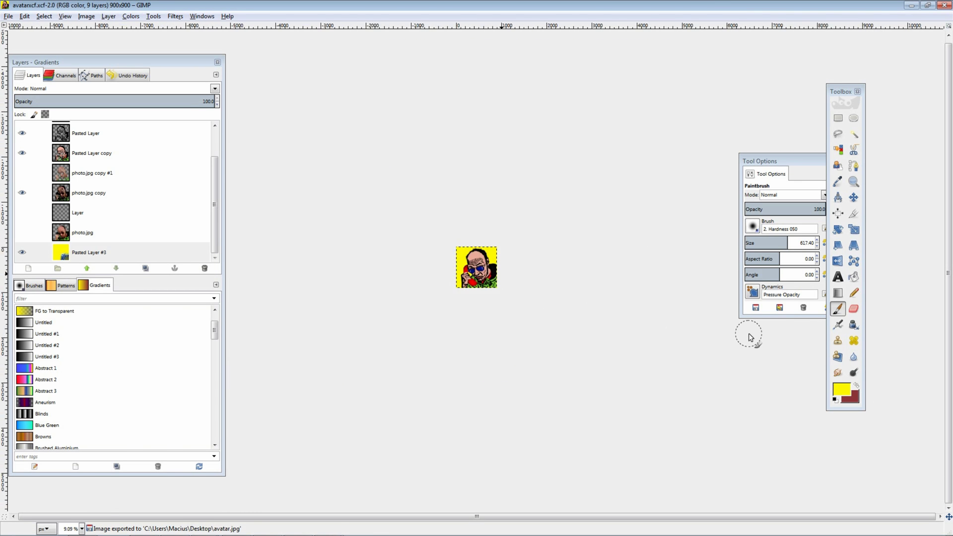
scroll(751, 338, "up", 6)
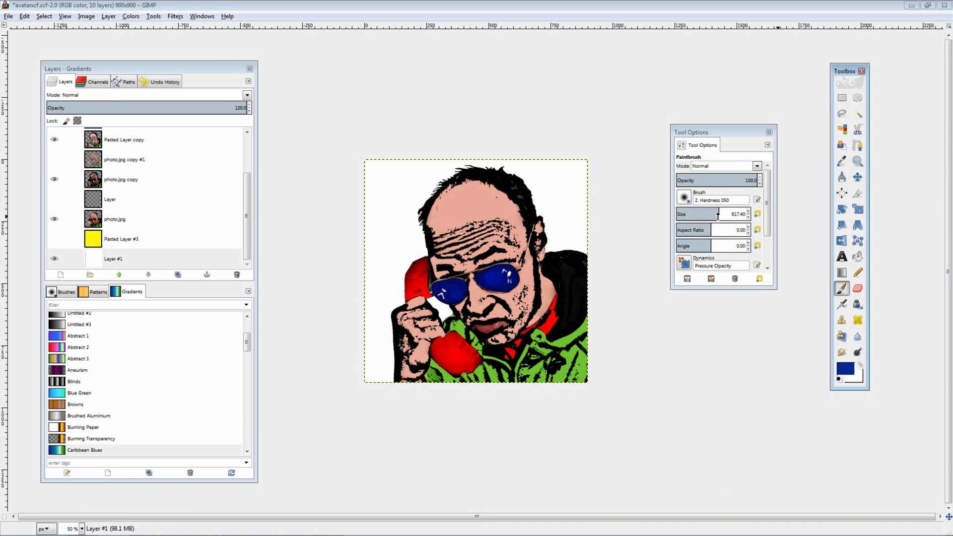
- Set the brush size to 100.19, try a dark blue stroke on Layer #1, undo it and try white instead
left_click_drag(717, 213, 683, 225)
left_click_drag(361, 155, 365, 201)
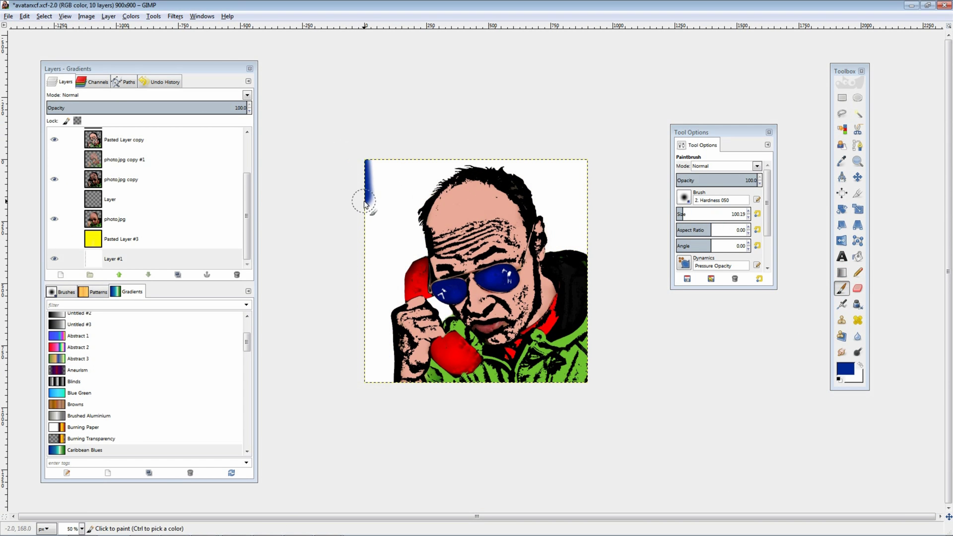
key("ctrl+z")
left_click(860, 366)
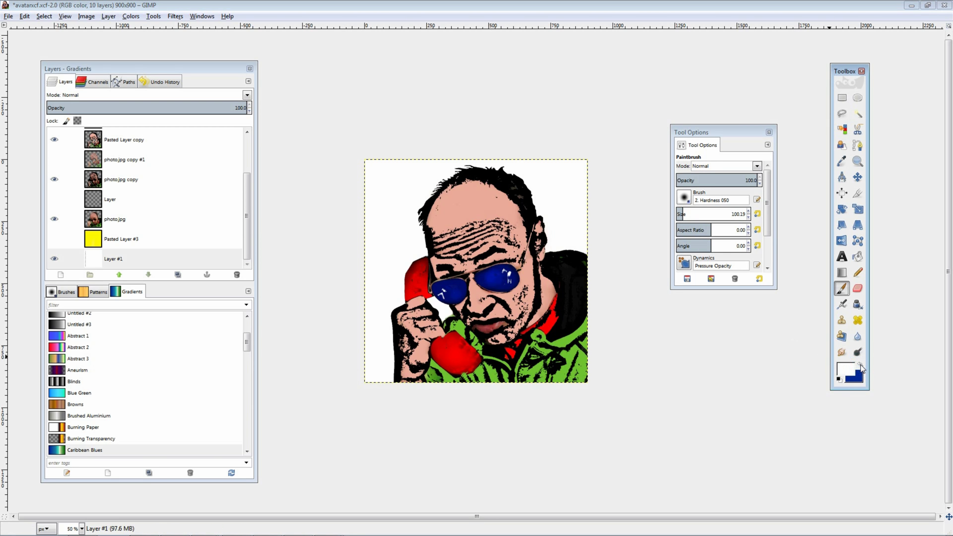
left_click_drag(357, 148, 364, 199)
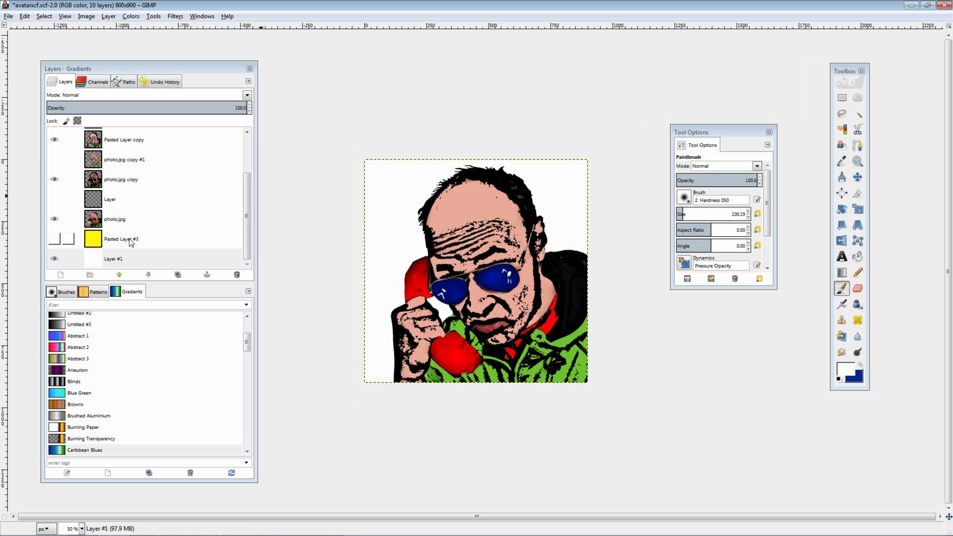
- Hide the photo.jpg, photo.jpg copy and Pasted Layer copy layers
left_click(55, 219)
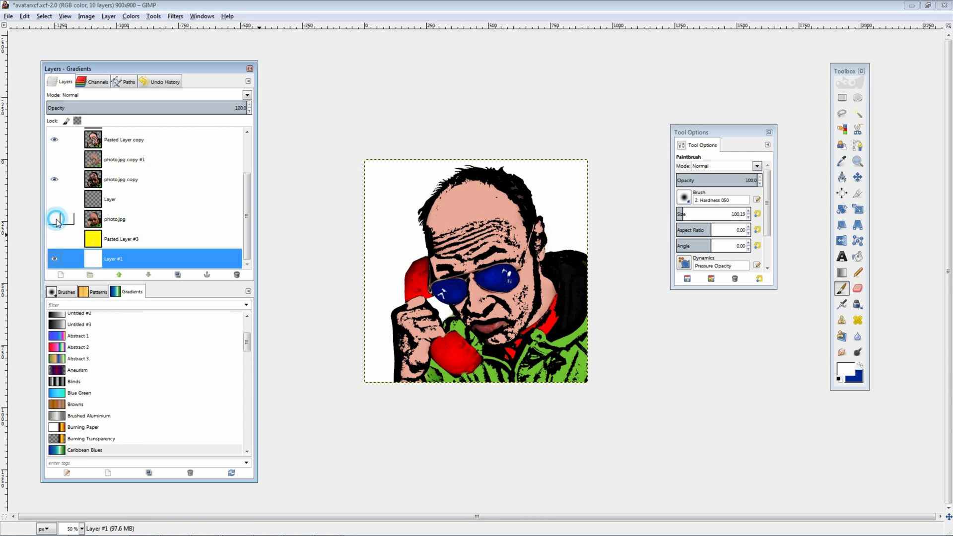
left_click(54, 179)
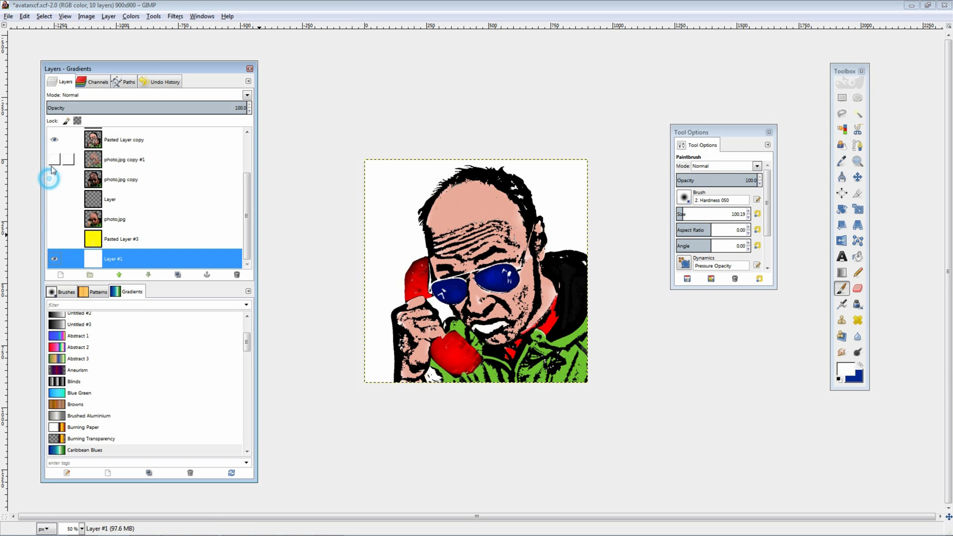
left_click(54, 141)
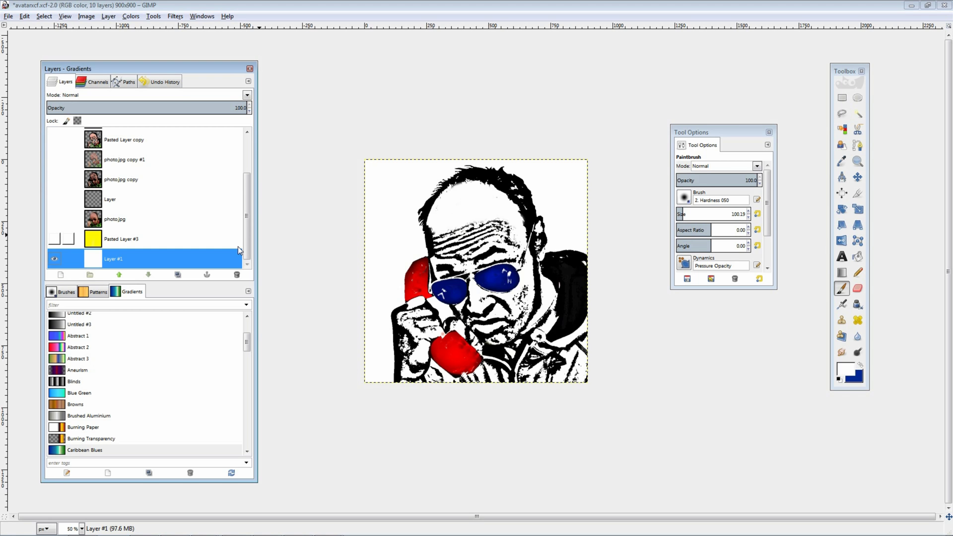